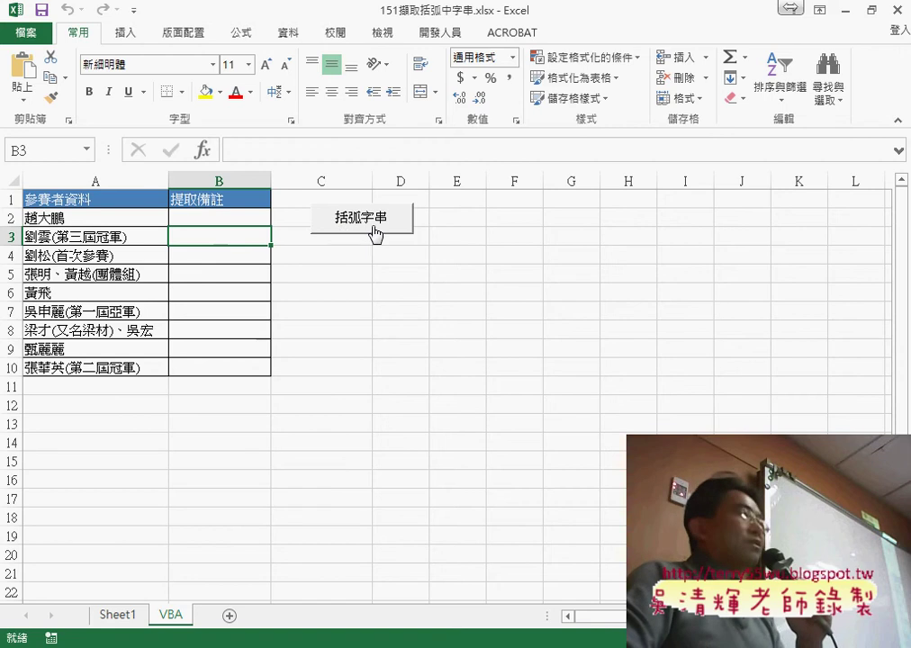
Step: Run the 括弧字串 button macro, then clear the extracted text from B2:B11
left_click(378, 233)
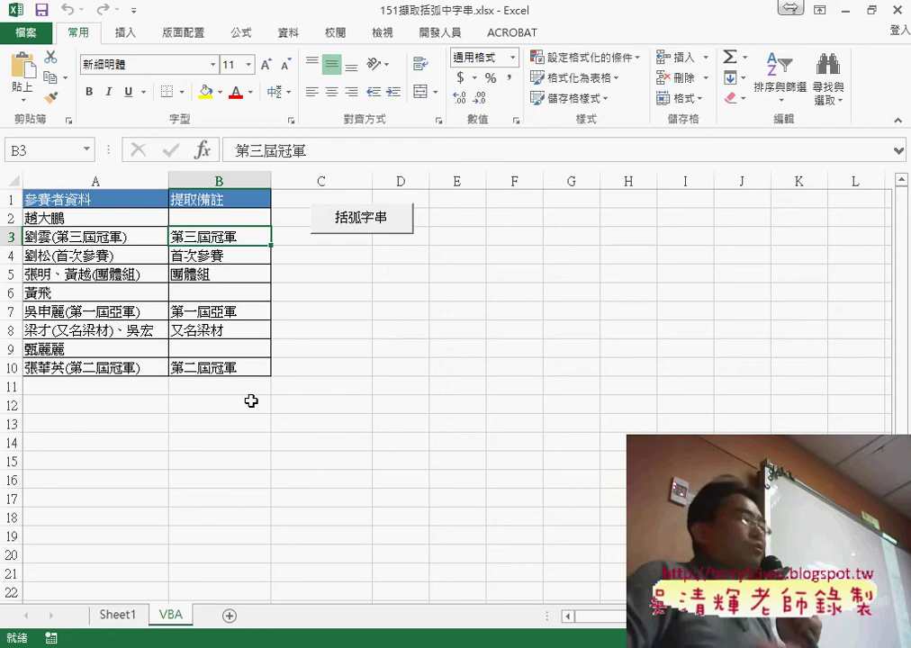
left_click_drag(230, 219, 231, 378)
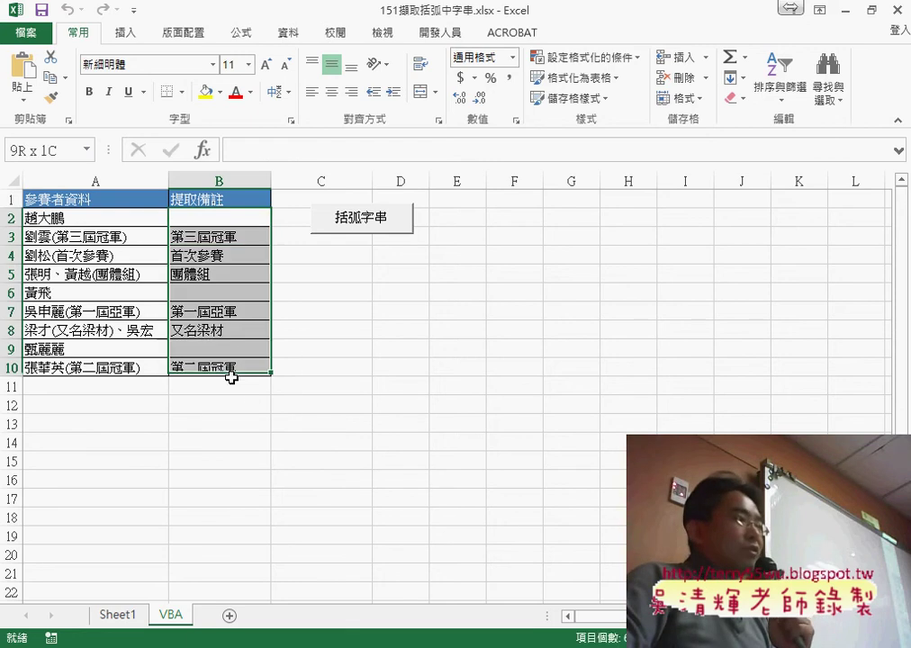
key("Delete")
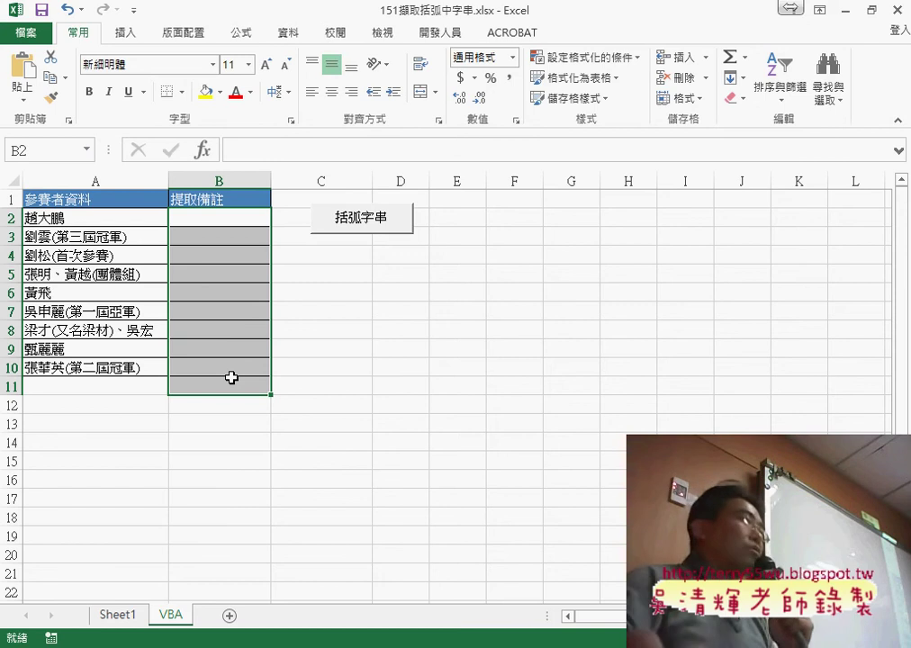
Step: Cut the 括弧字串 macro button off the sheet
left_click(360, 227, "ctrl")
right_click(360, 227)
left_click(382, 238)
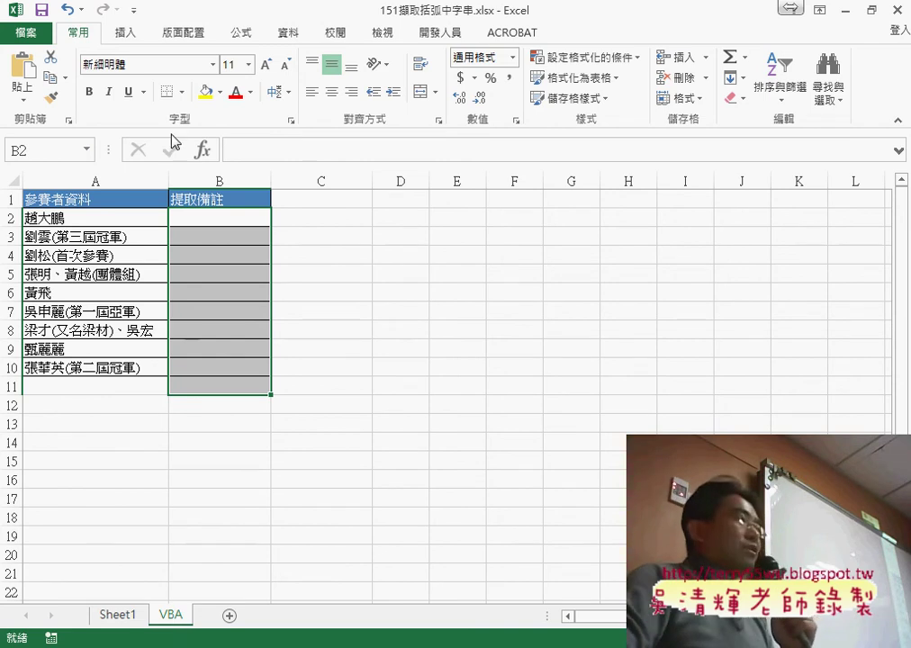
left_click(456, 43)
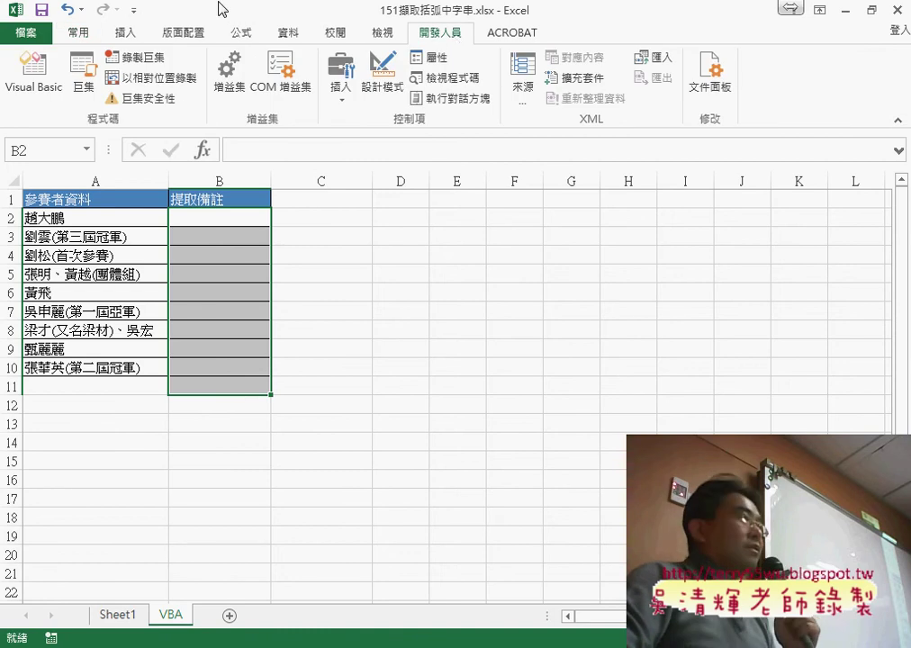
Step: Confirm Developer is checked under Customize Ribbon in Excel Options, then open the Visual Basic editor
left_click(134, 11)
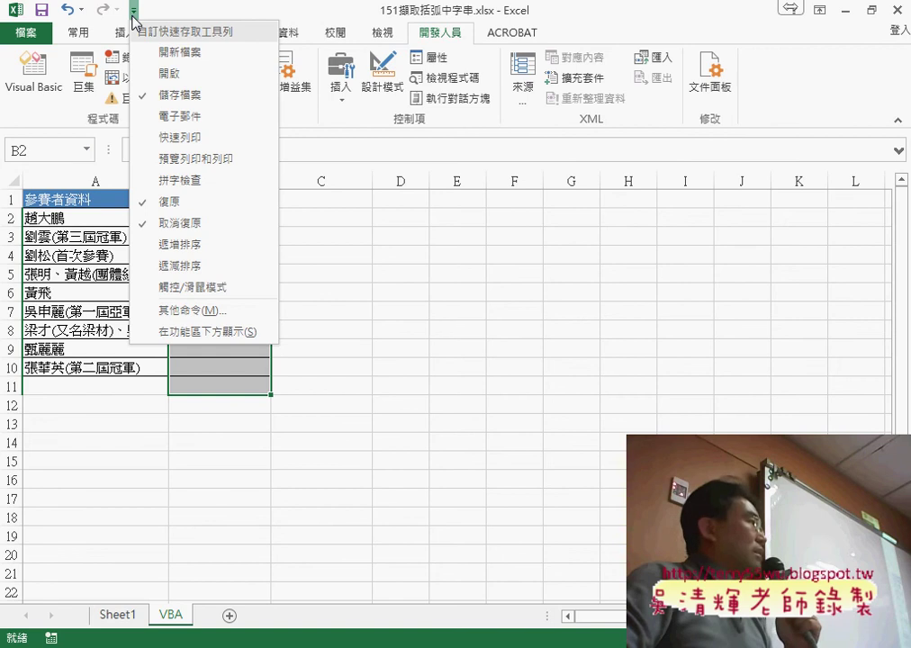
left_click(185, 309)
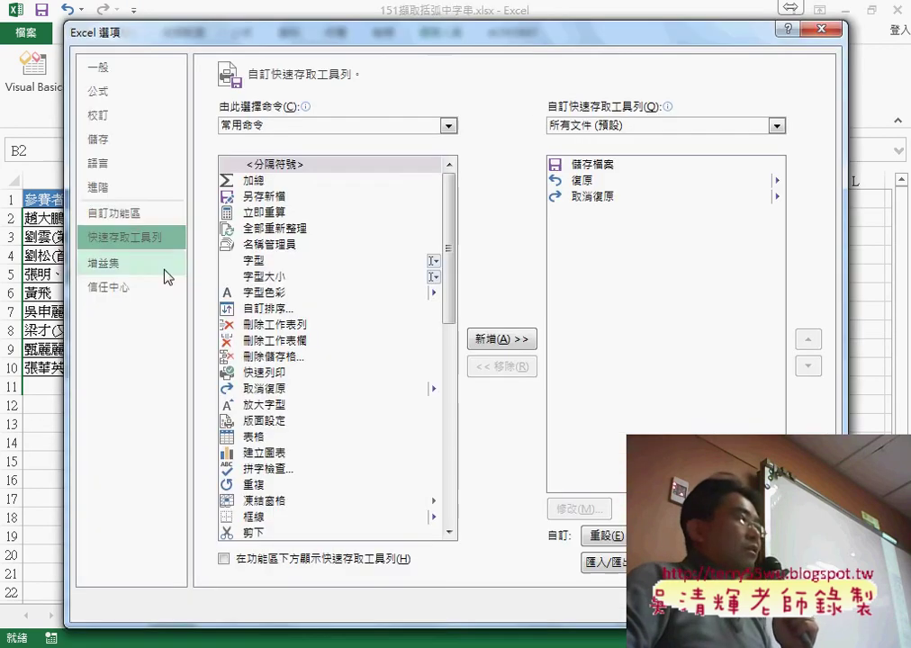
left_click(134, 214)
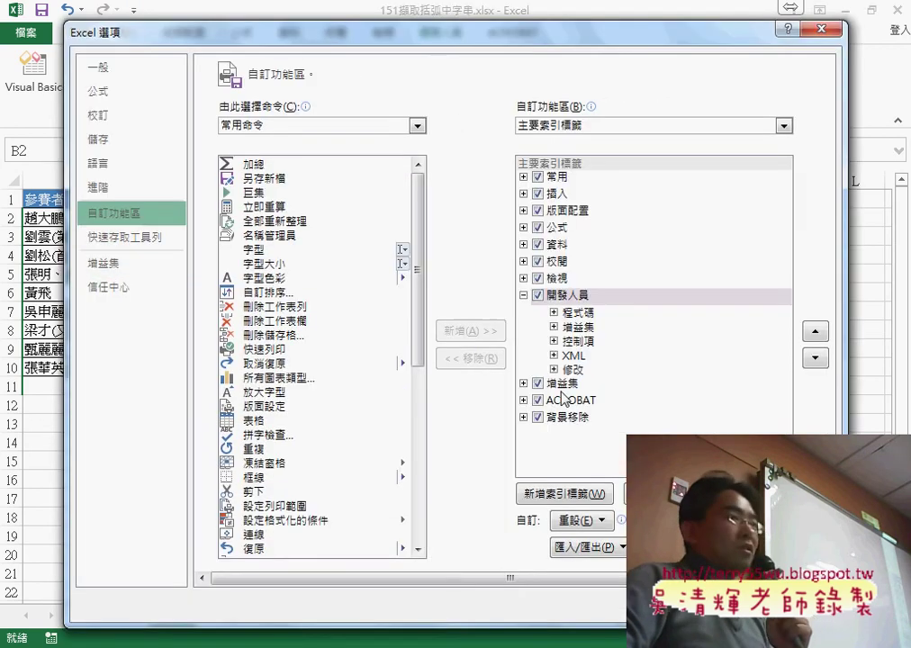
left_click(538, 301)
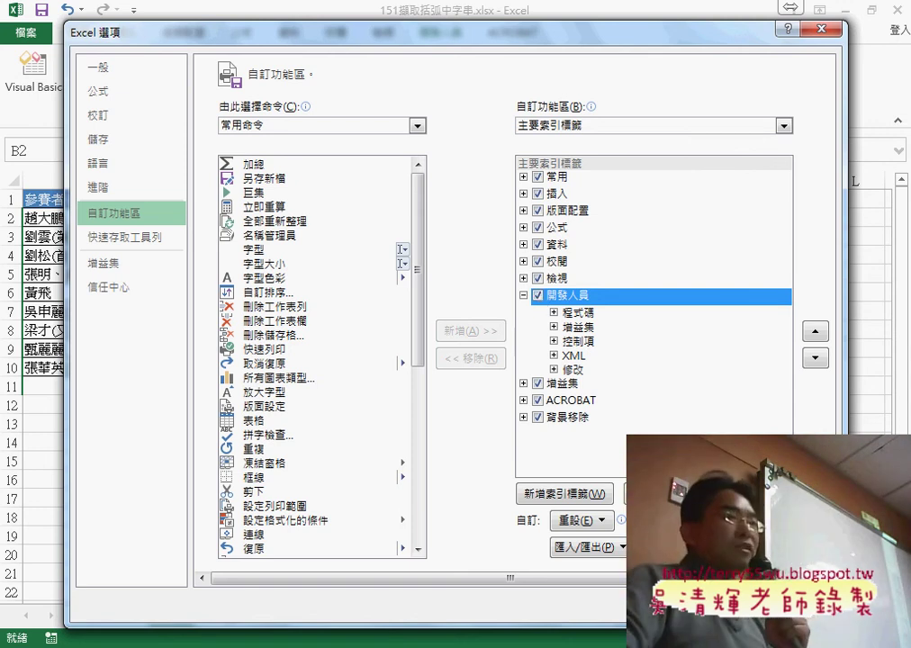
left_click(720, 606)
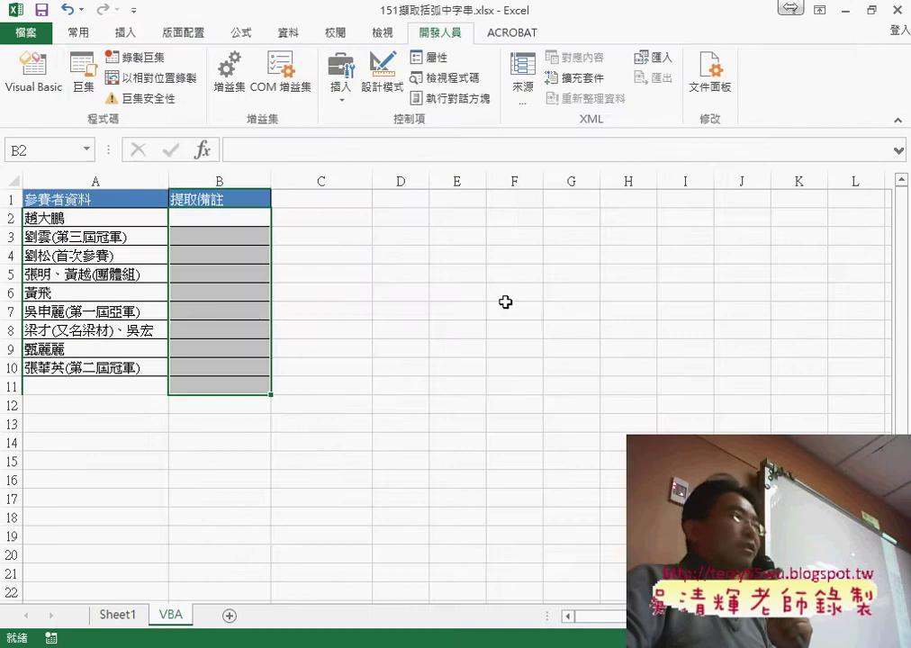
left_click(49, 87)
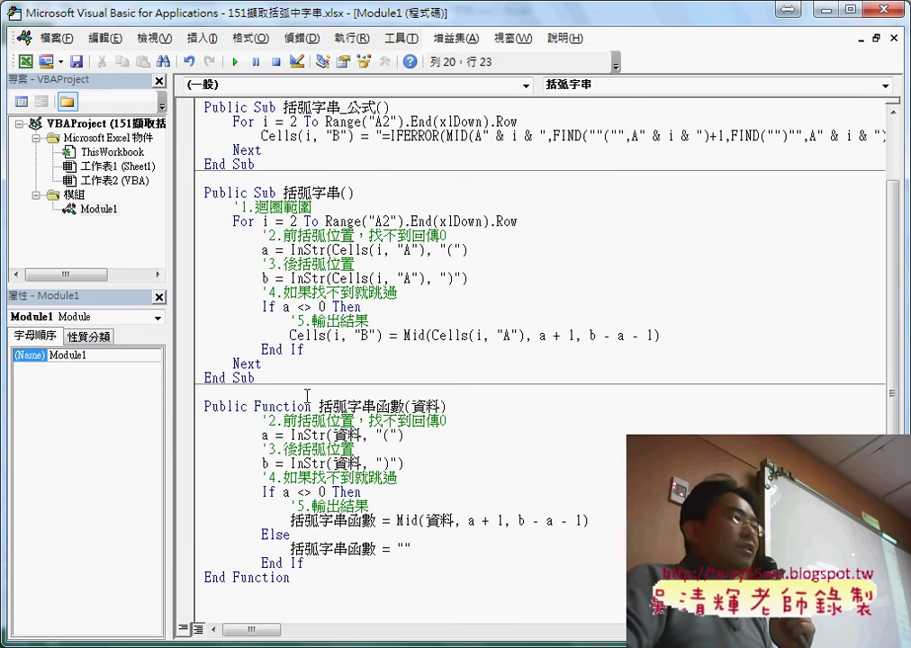
Step: Insert Module2 from the Project Explorer and select its (Name) property
scroll(307, 396, "up", 2)
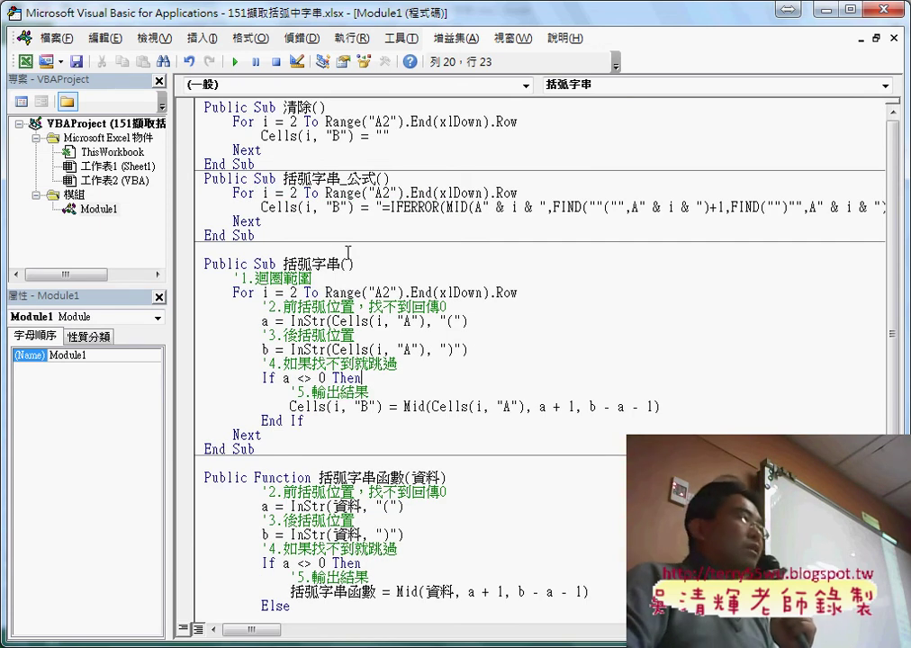
left_click(90, 211)
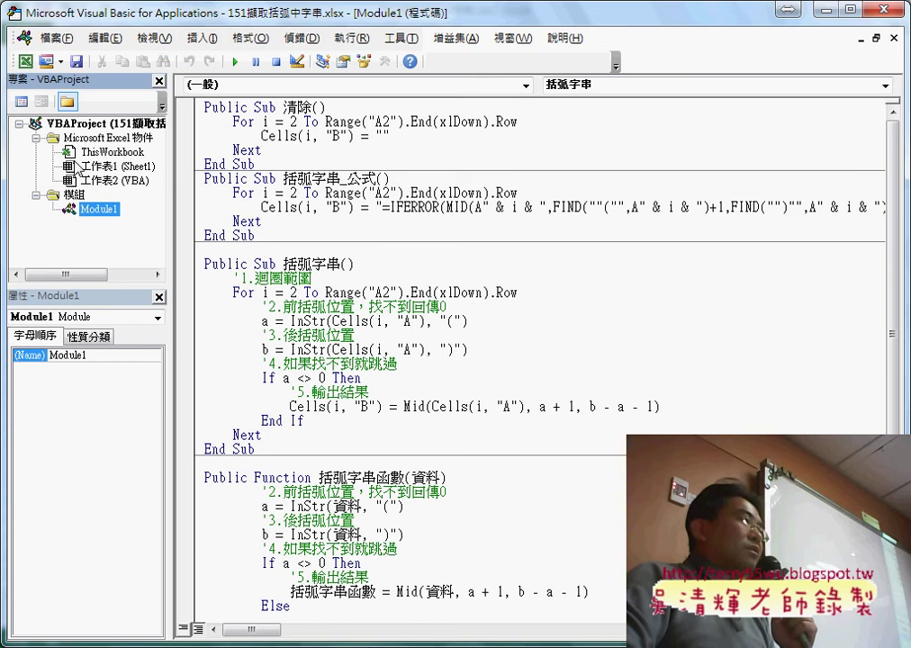
right_click(105, 166)
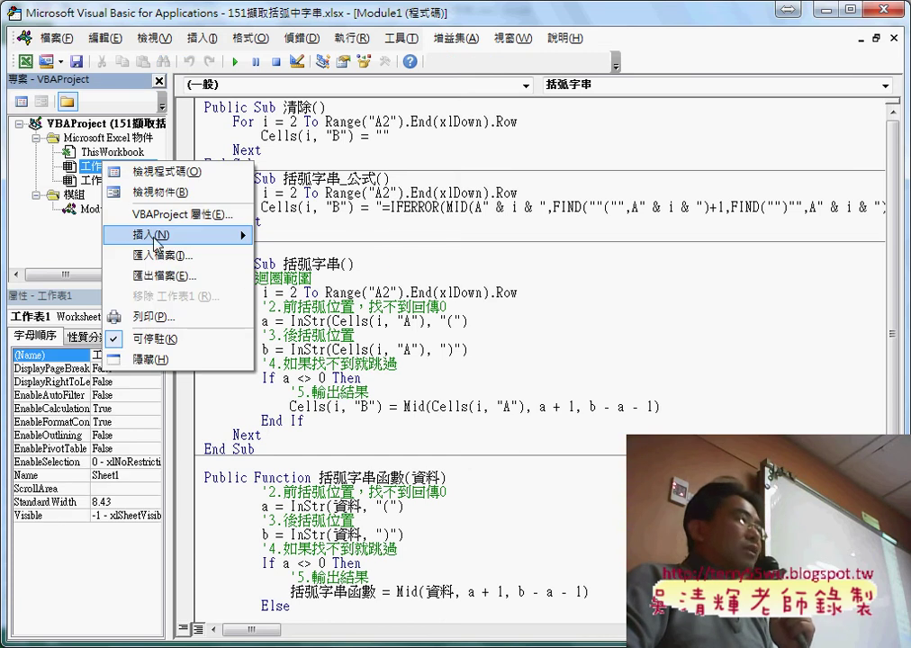
mouse_move(216, 234)
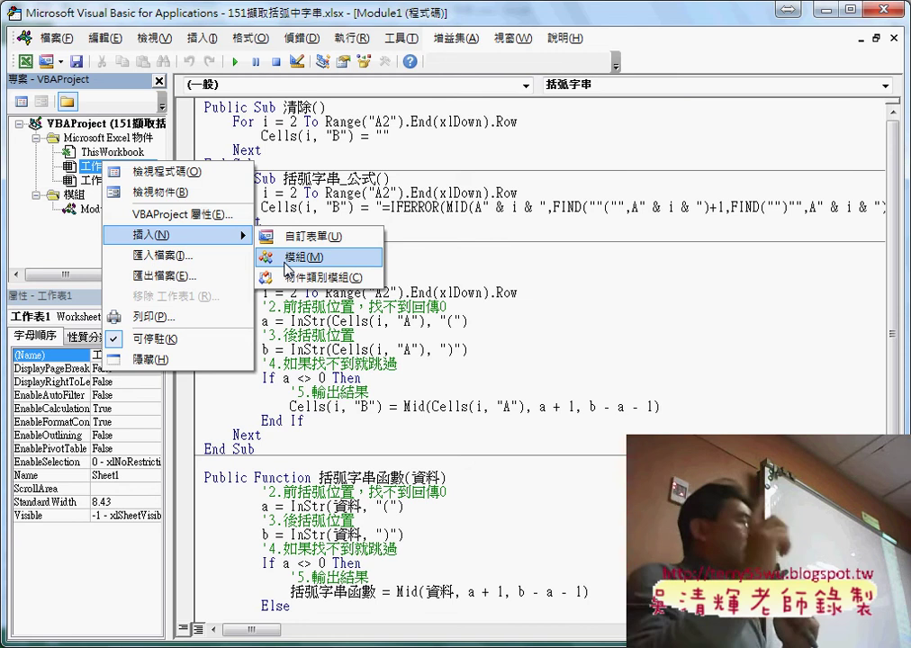
left_click(286, 260)
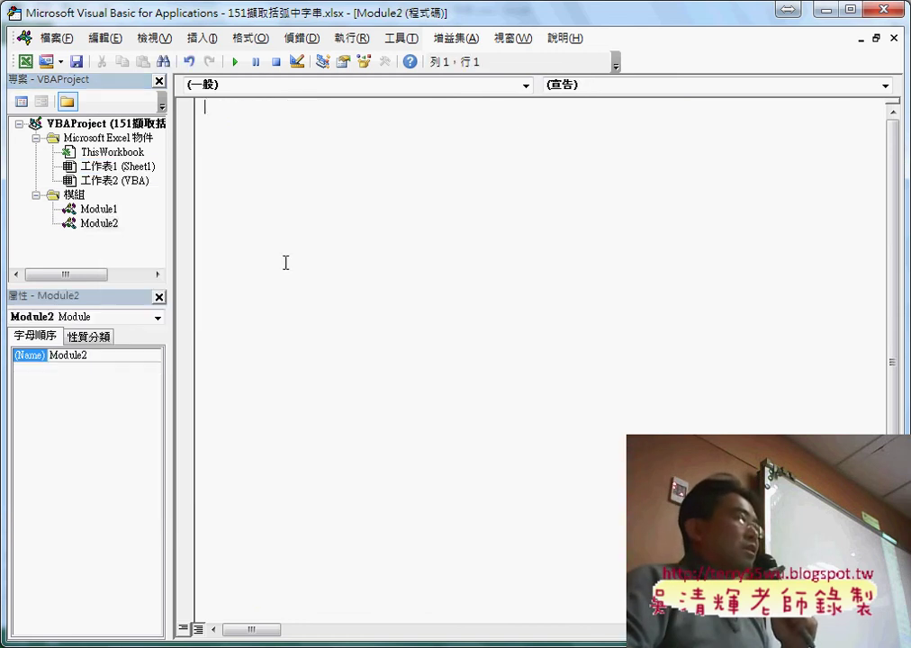
left_click(101, 222)
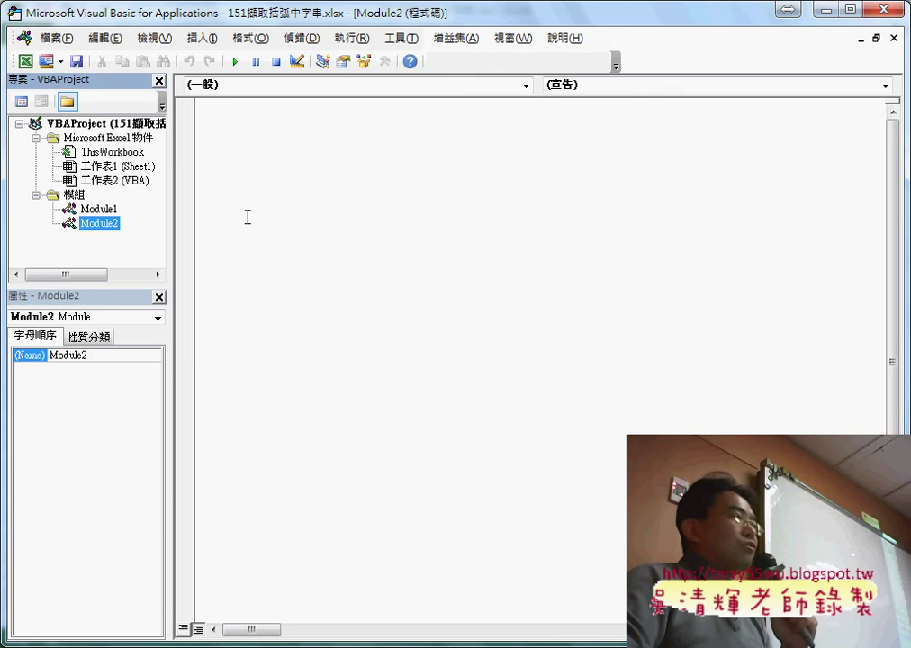
left_click(288, 181)
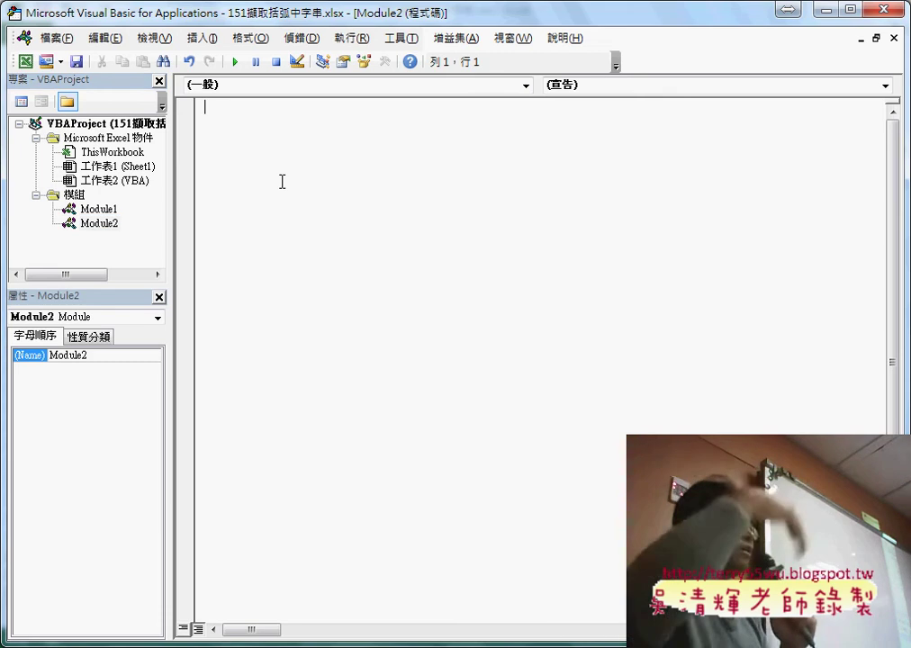
left_click(99, 224)
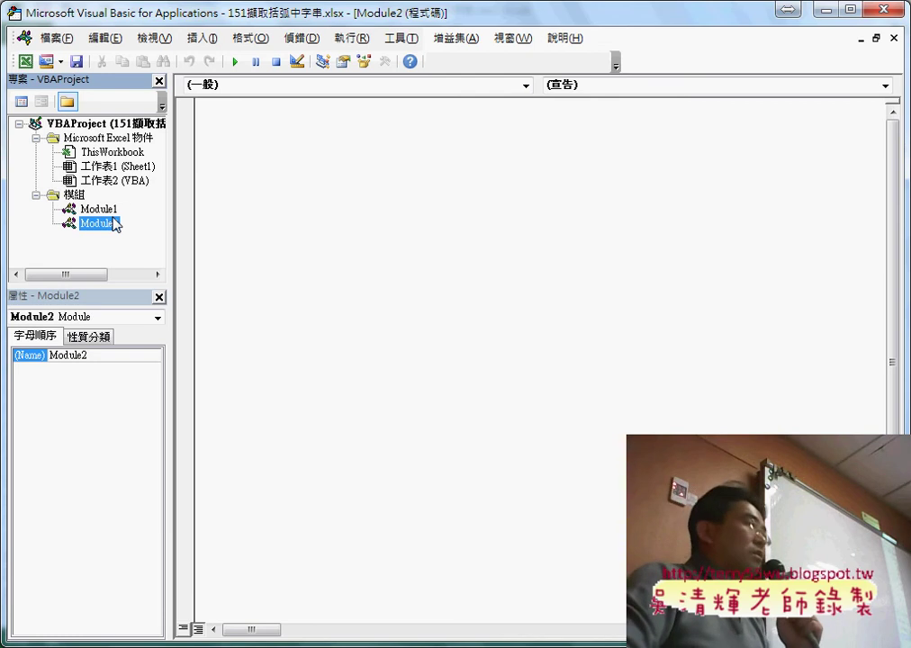
left_click(91, 354)
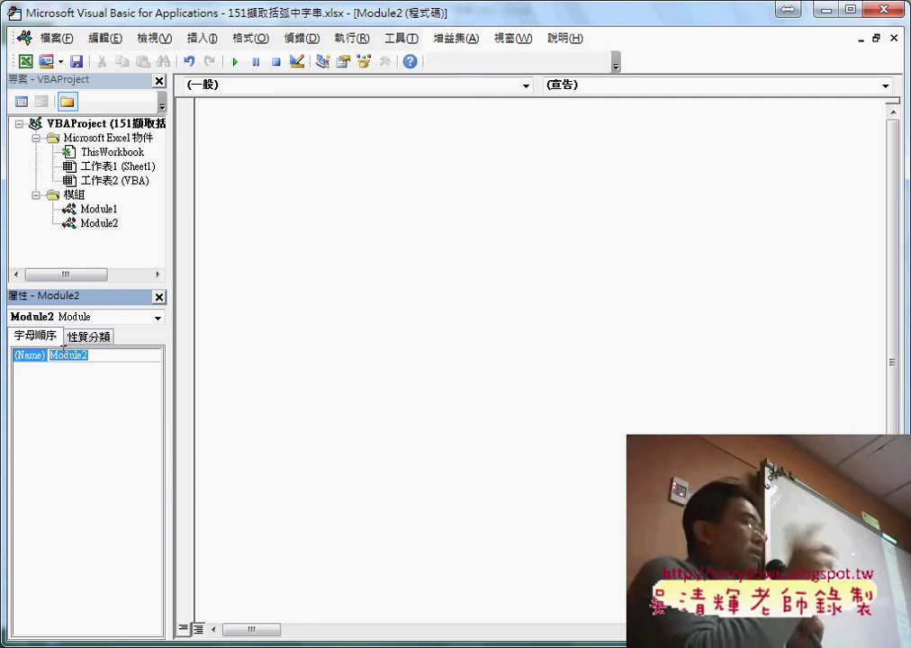
Step: Remove Module2 from the project, answering No to exporting it
right_click(111, 229)
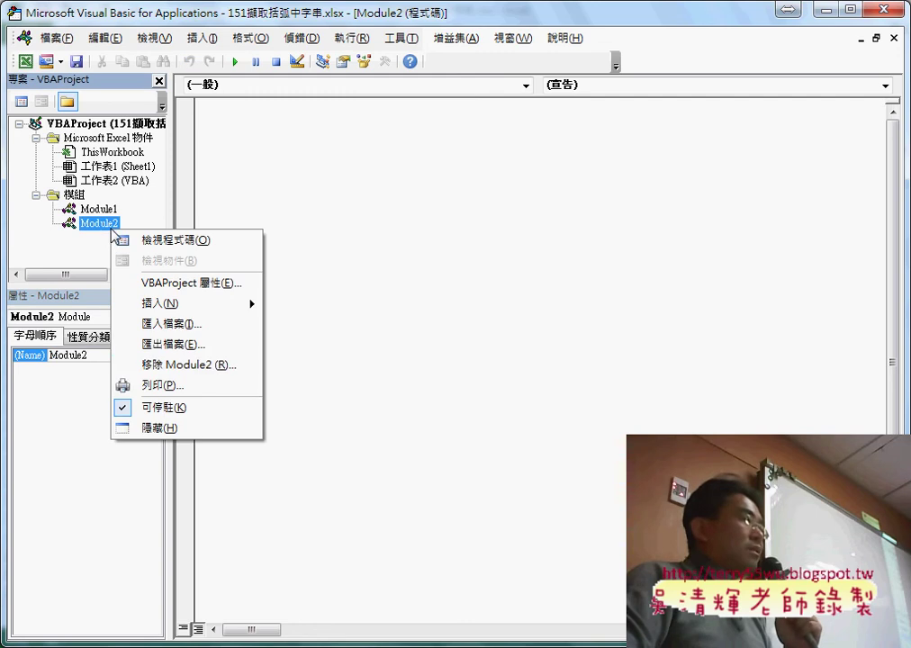
left_click(164, 367)
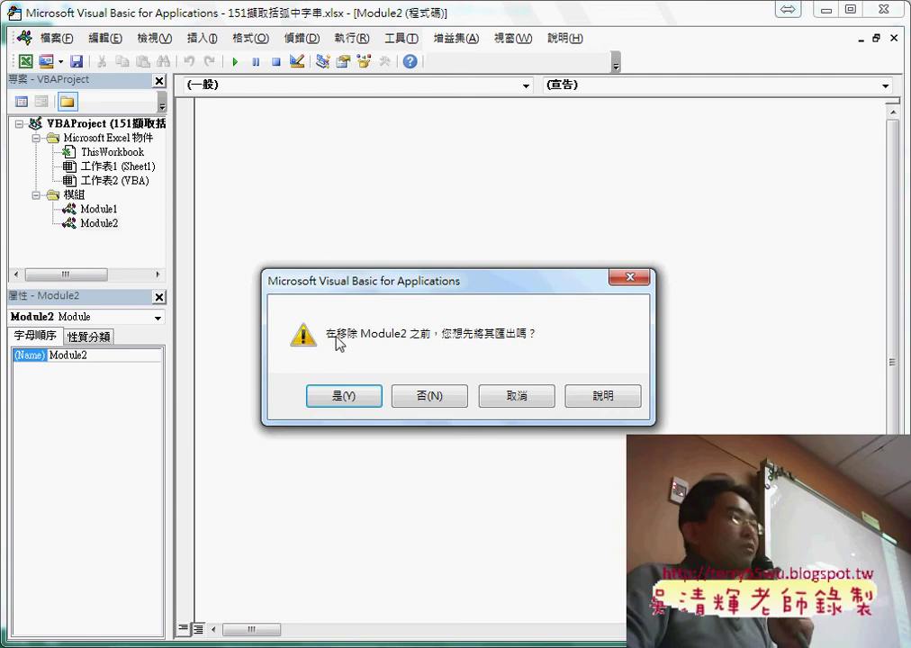
left_click(455, 399)
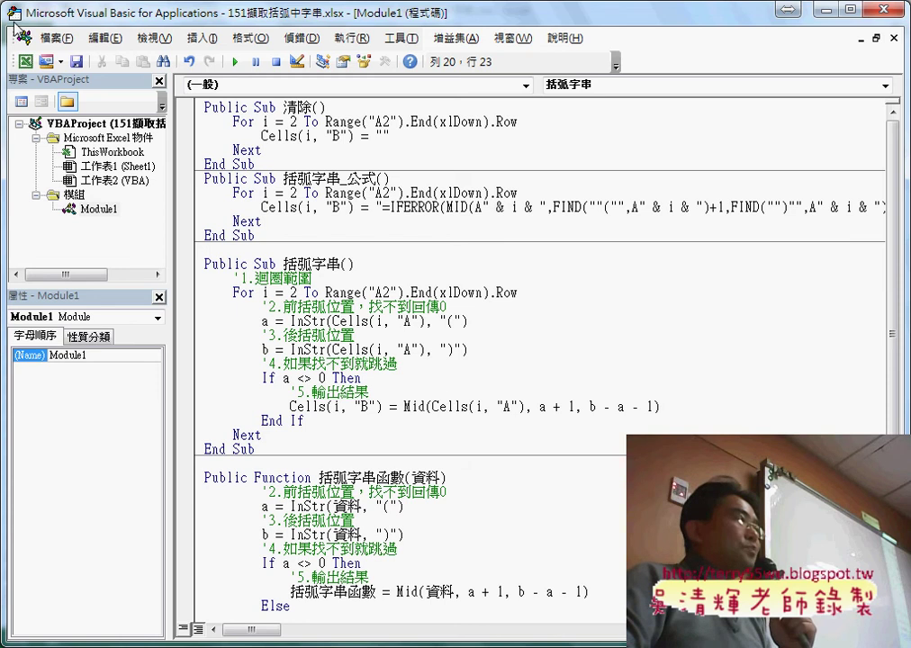
left_click_drag(39, 21, 367, 40)
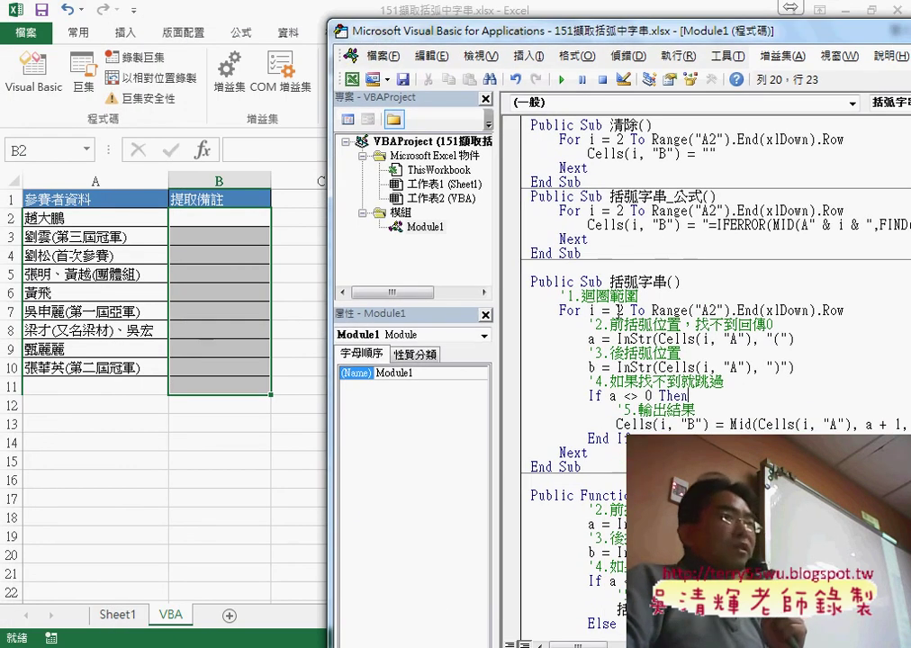
left_click(562, 79)
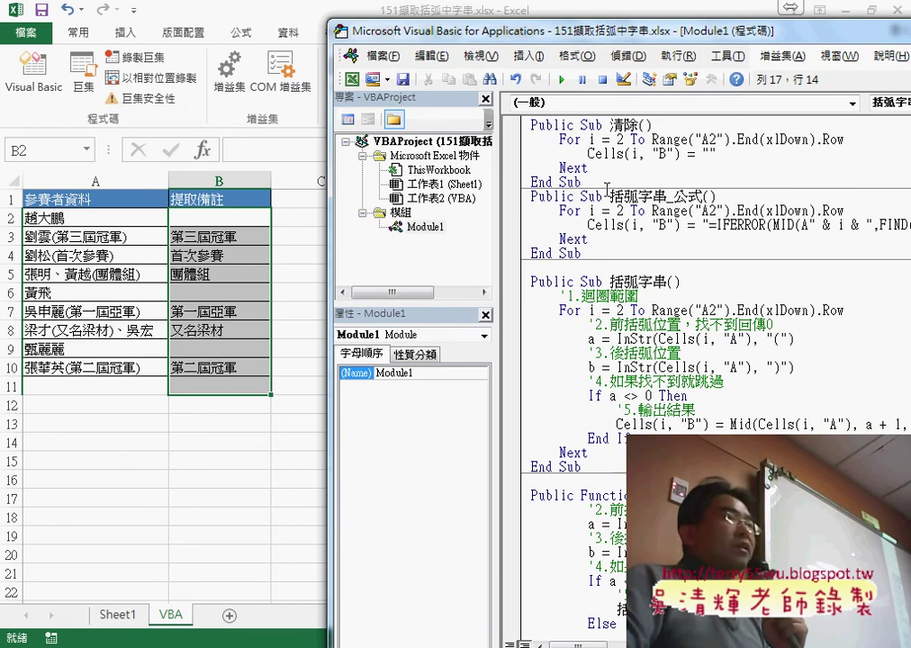
left_click_drag(545, 41, 508, 33)
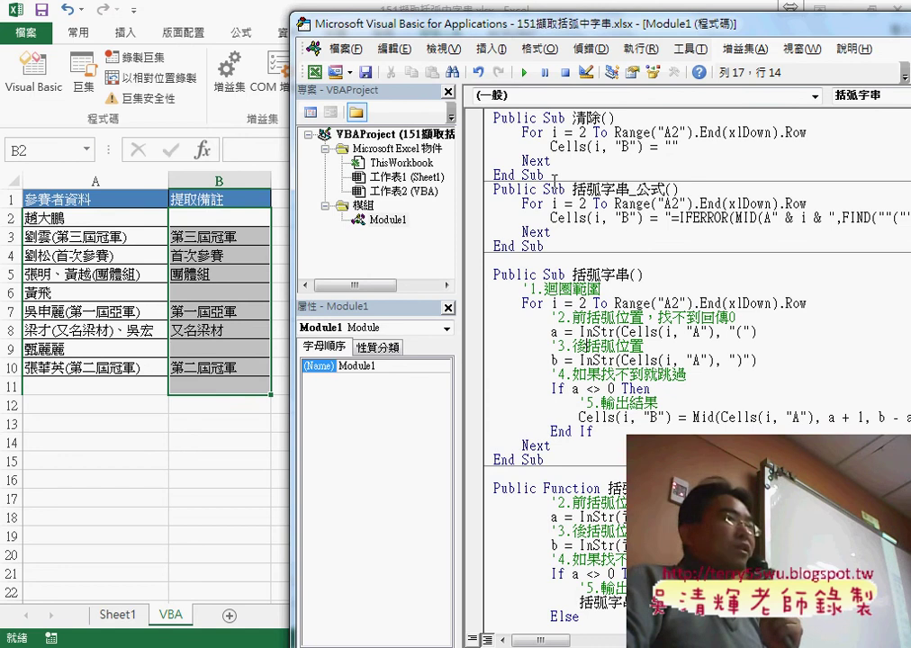
double_click(585, 118)
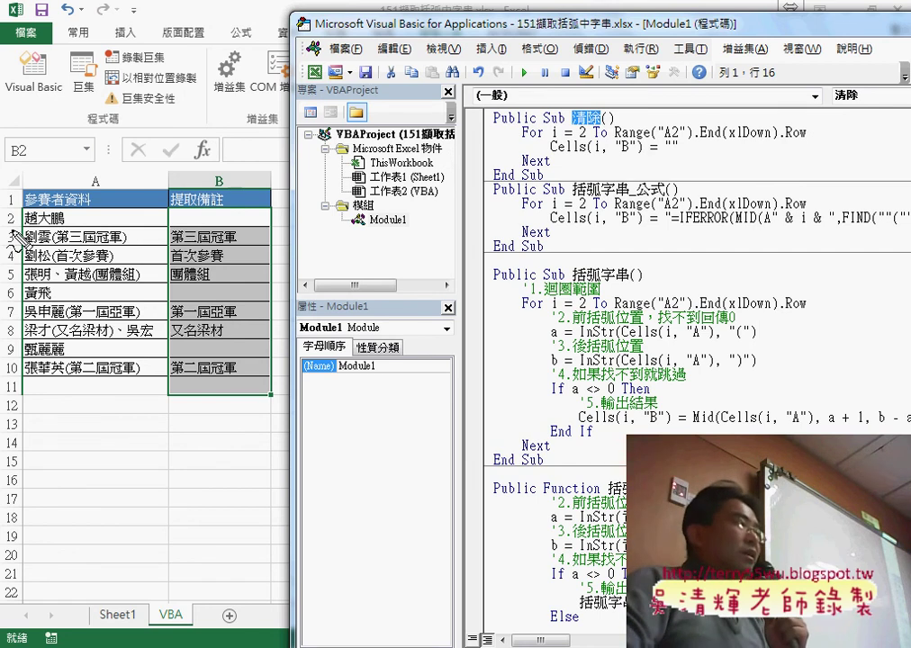
left_click_drag(15, 209, 18, 227)
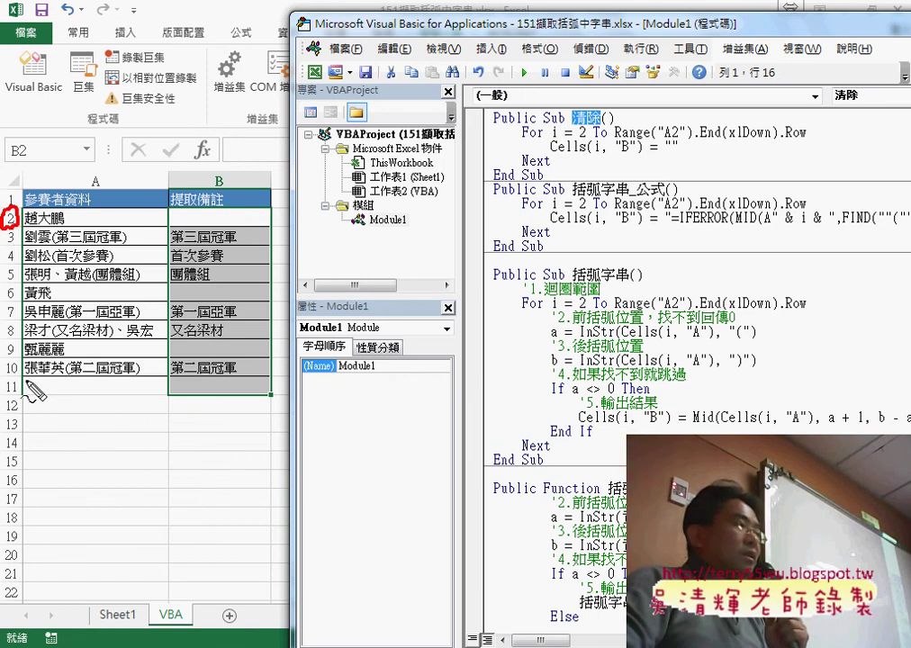
left_click_drag(16, 360, 20, 379)
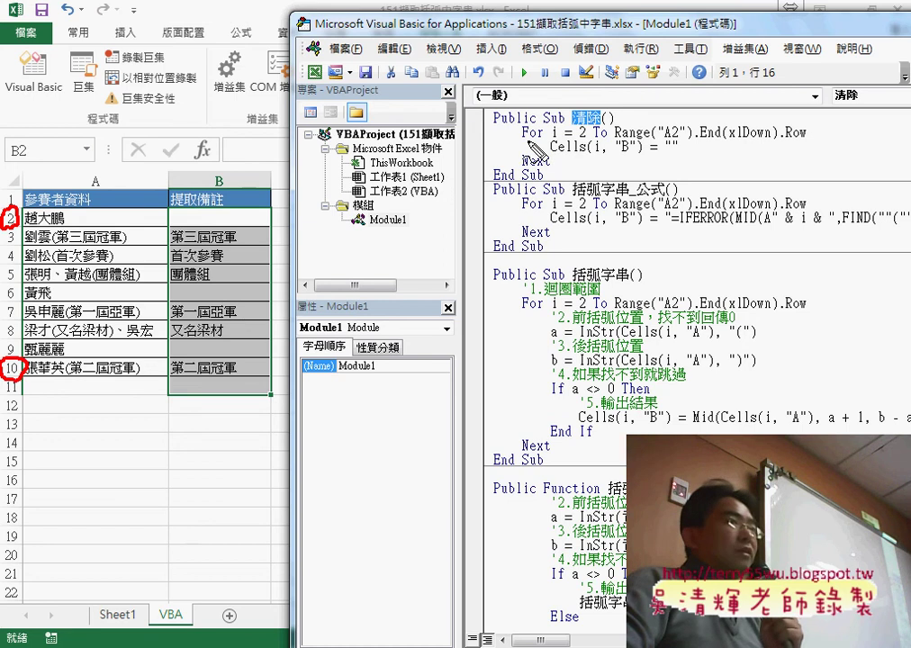
left_click_drag(523, 142, 586, 135)
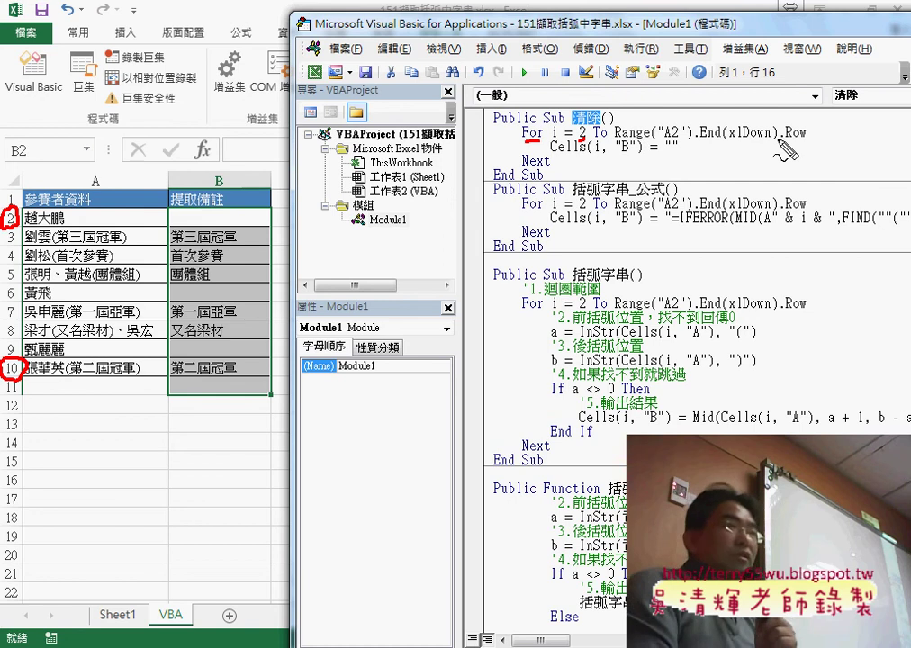
key("Escape")
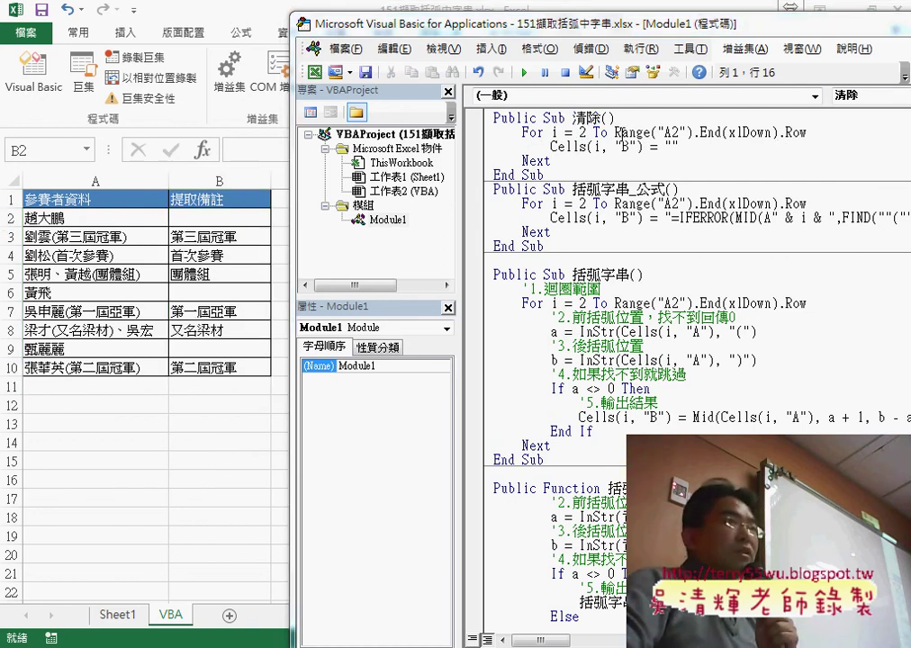
left_click_drag(615, 133, 811, 131)
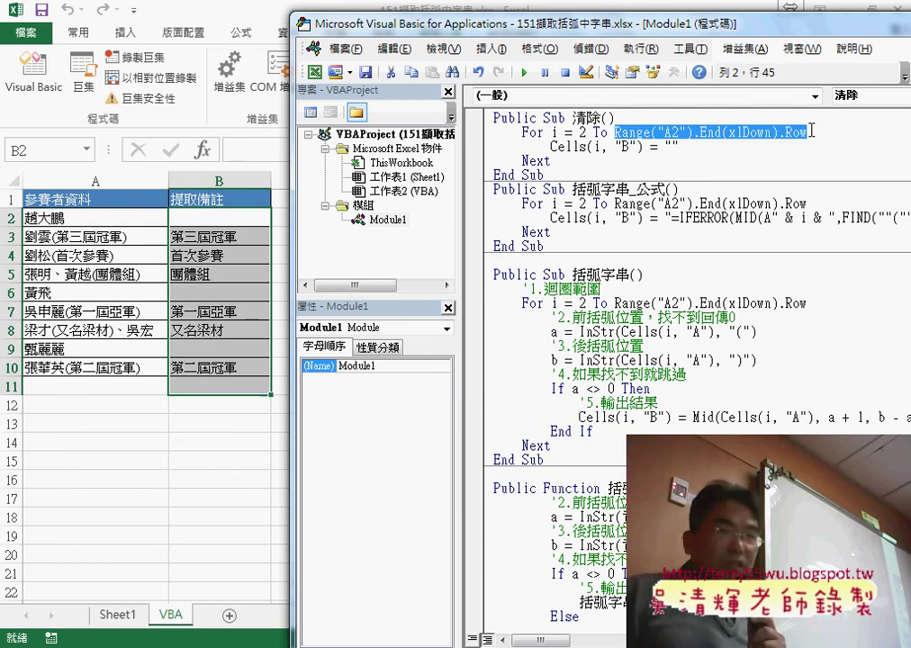
Step: Enter 10 as the 清除 loop's end value, then select everything after Cells on the clearing line
type("10")
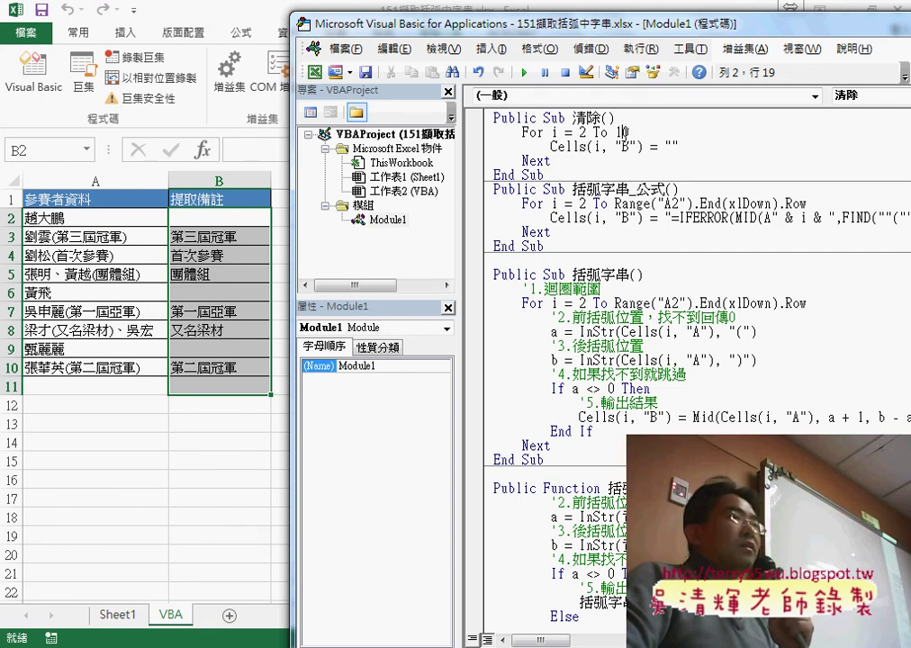
double_click(583, 132)
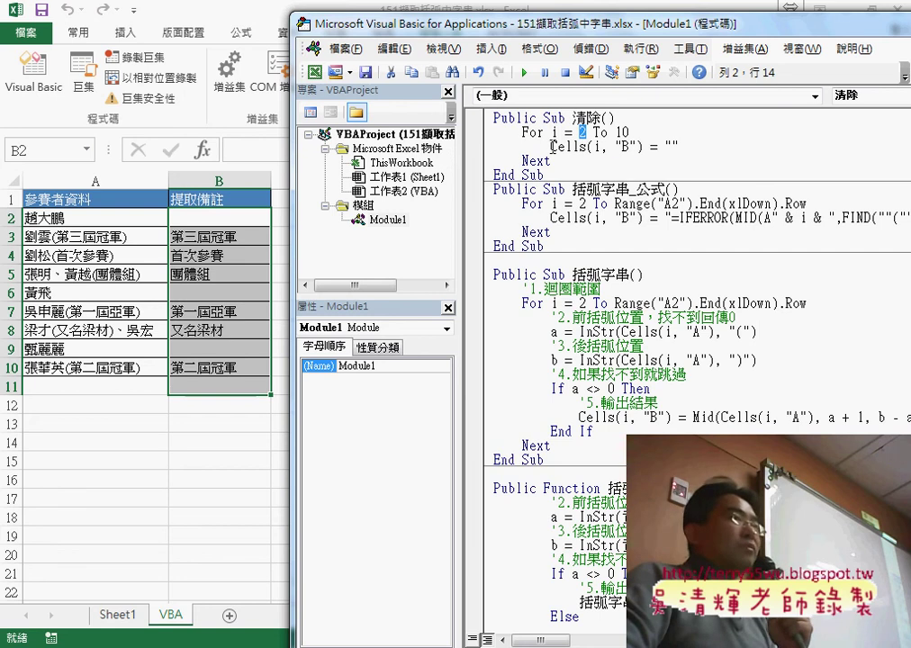
left_click_drag(552, 147, 638, 147)
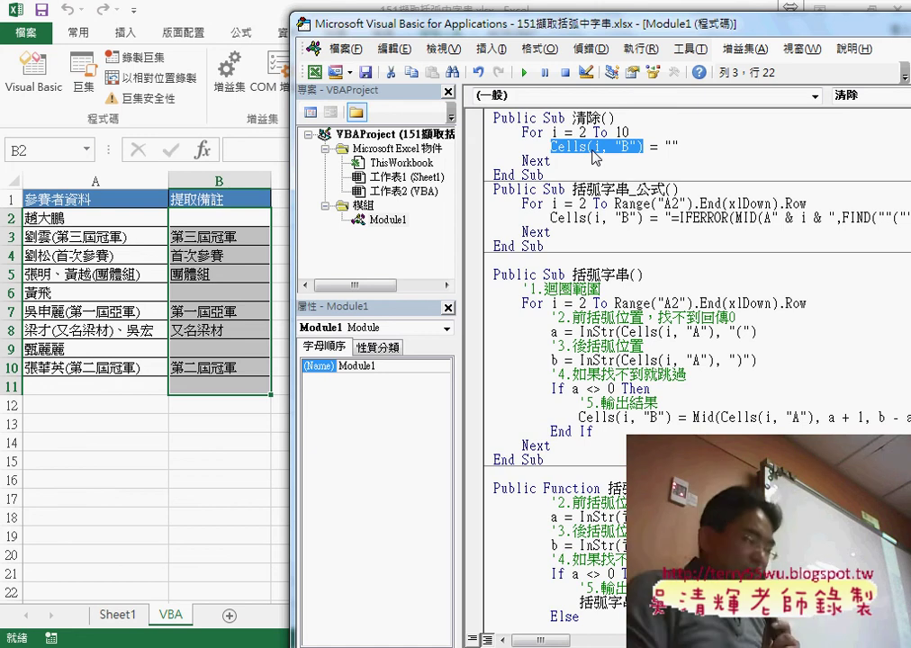
left_click(593, 148)
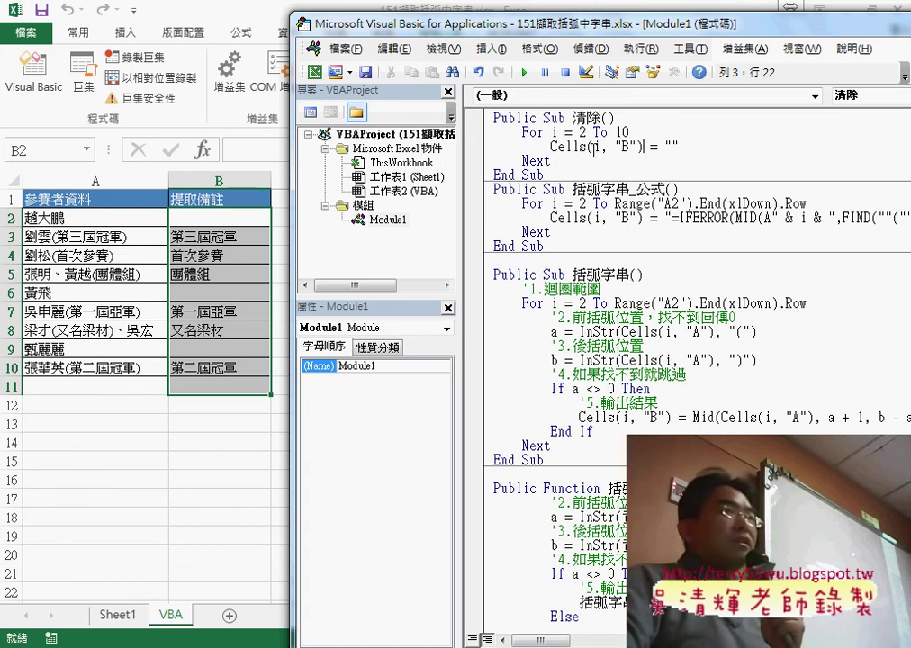
left_click_drag(588, 148, 681, 148)
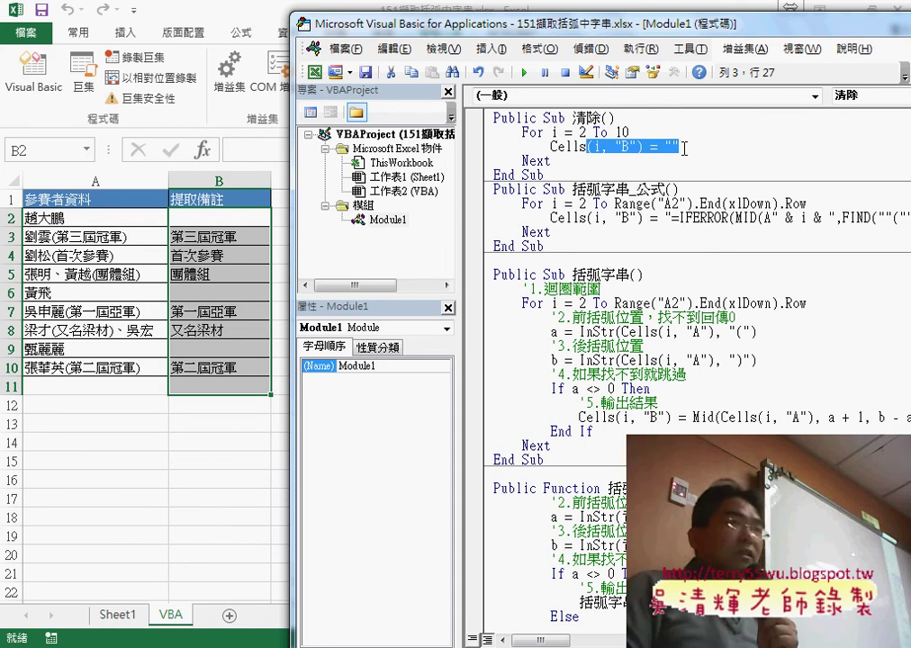
Step: Retype the clearing statement as Cells(i,"B")=""
type("(")
key("BackSpace")
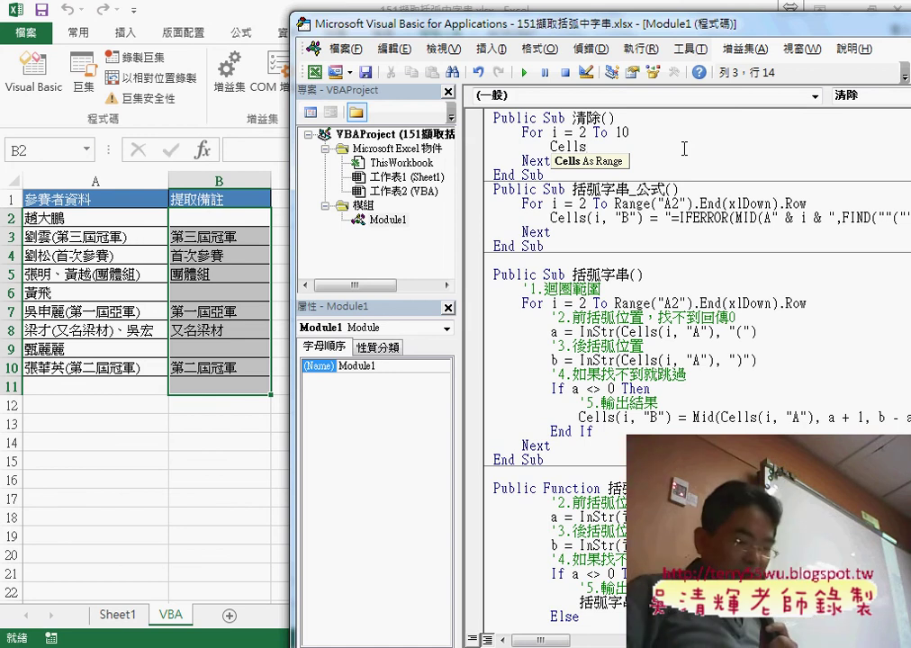
type("(i")
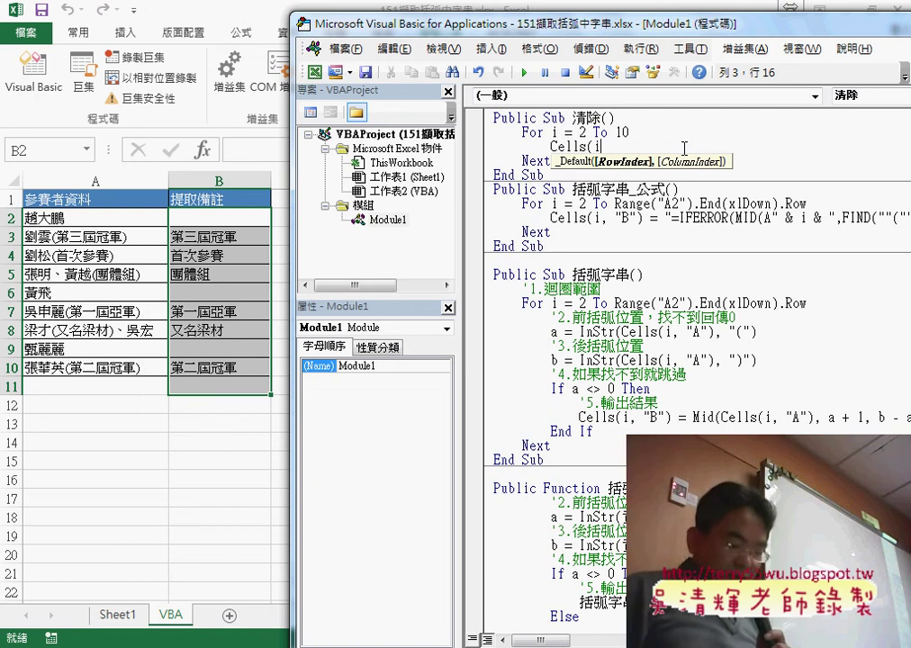
type(",\"B\"")
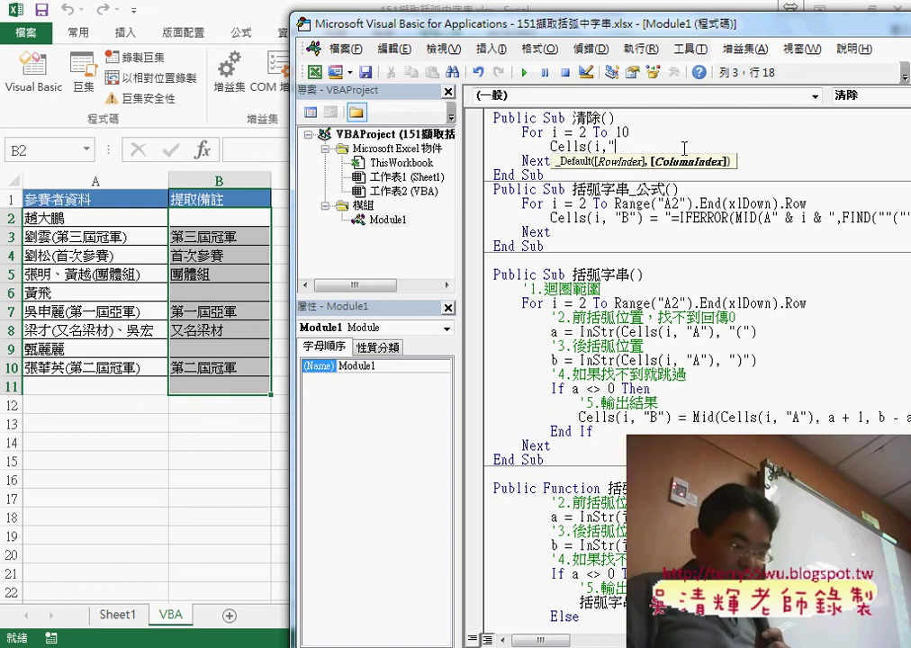
type(")=")
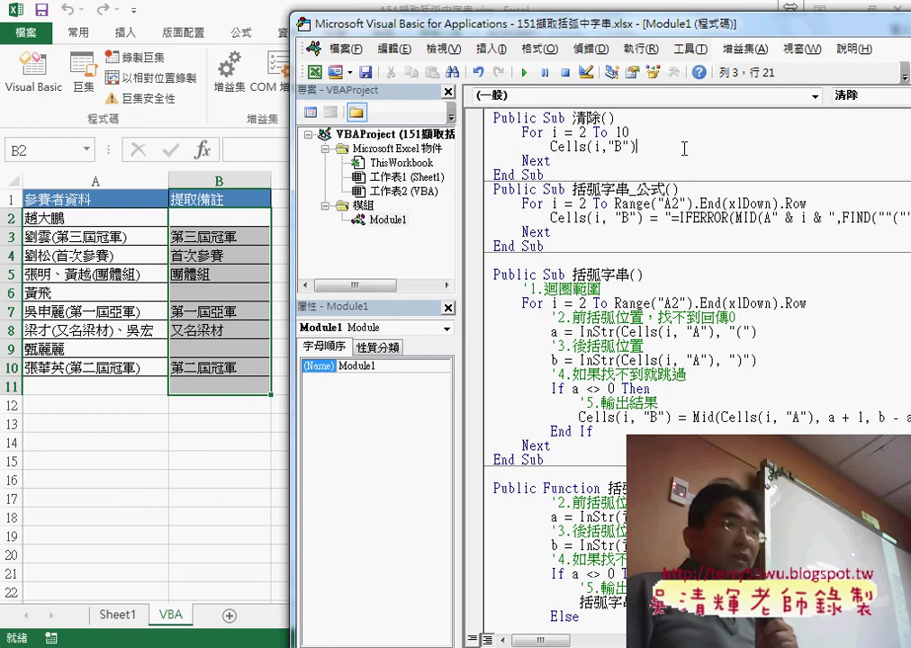
type("\"")
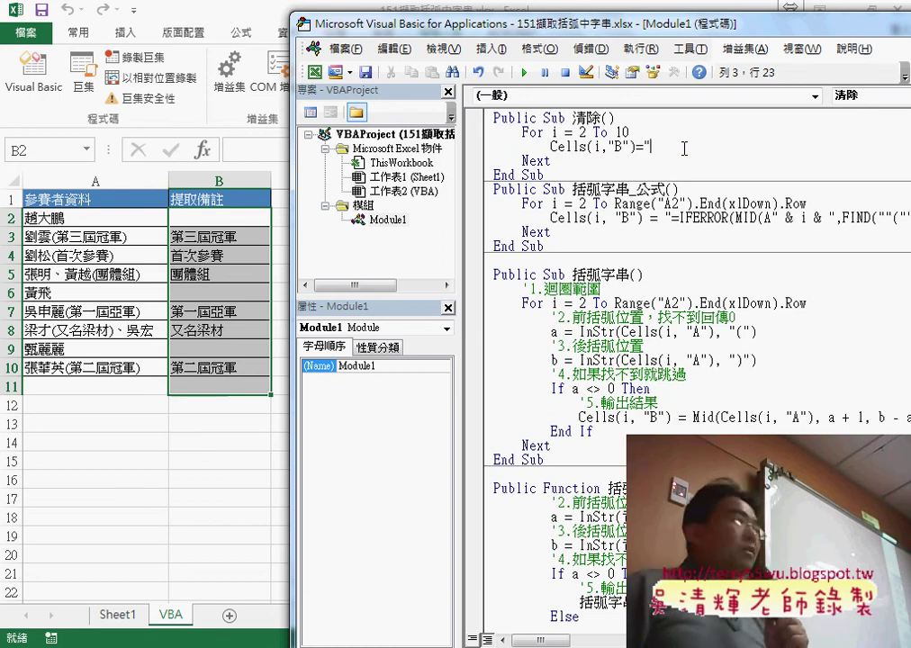
type("\"")
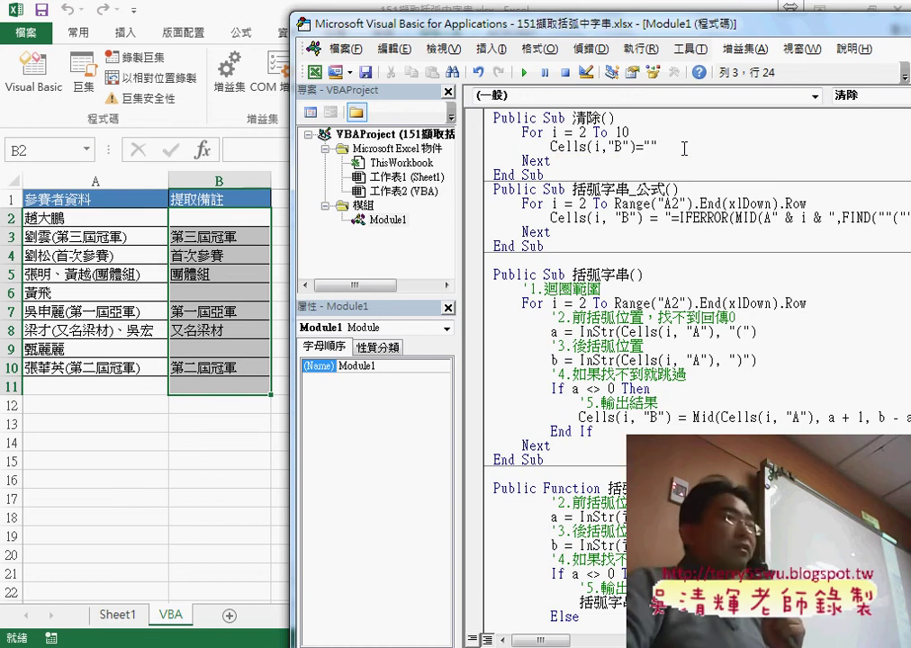
Step: Highlight the i, "B" and empty-string parts of the statement, then click inside the 清除 Sub
left_click_drag(659, 147, 645, 147)
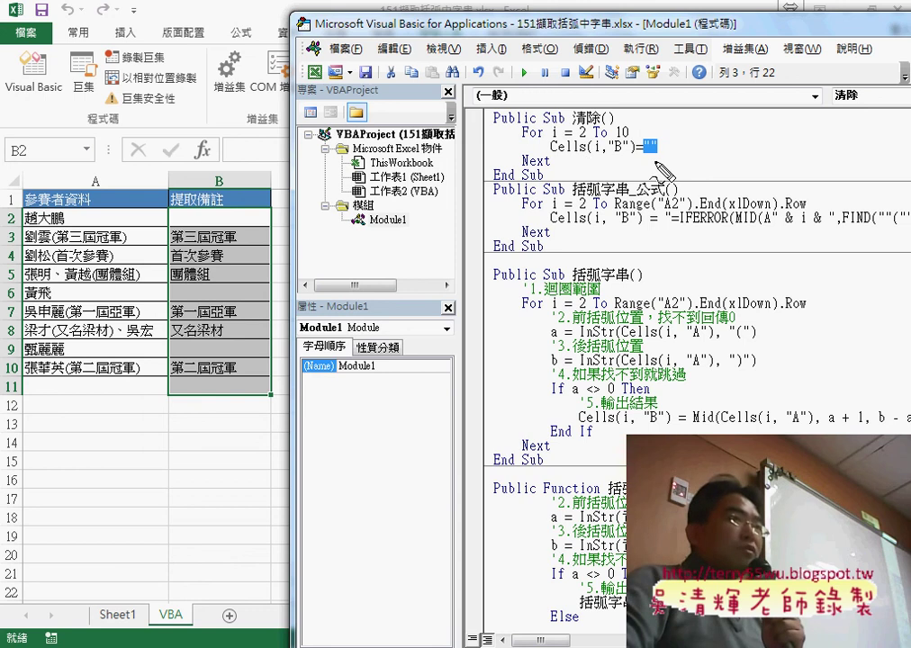
left_click_drag(662, 139, 621, 145)
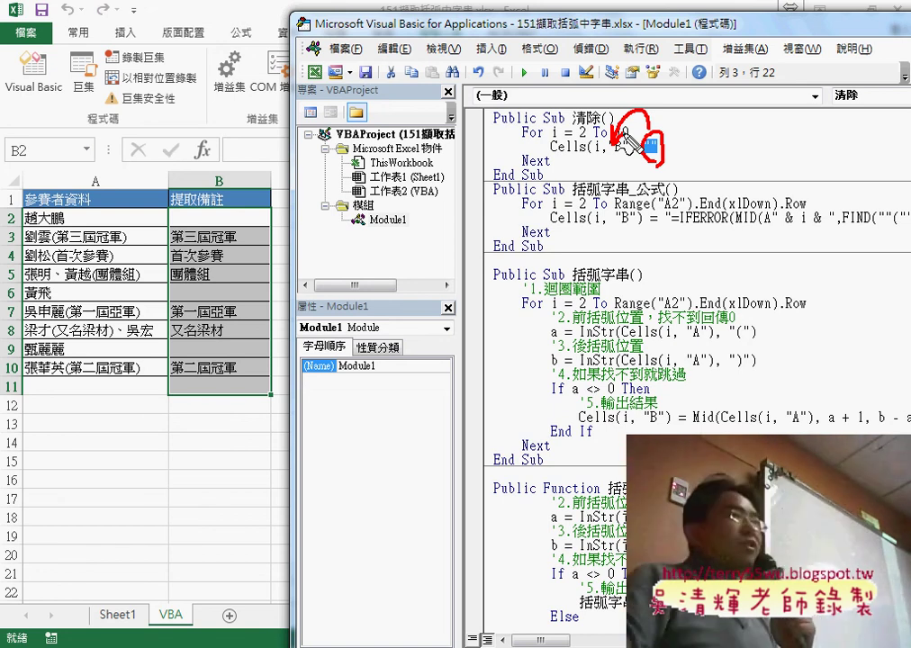
key("Escape")
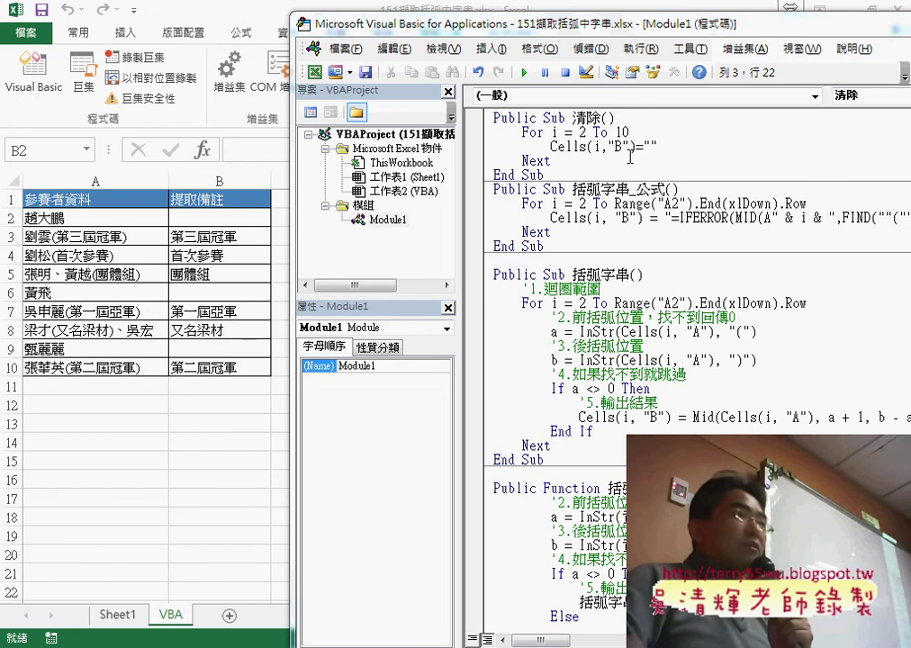
double_click(597, 147)
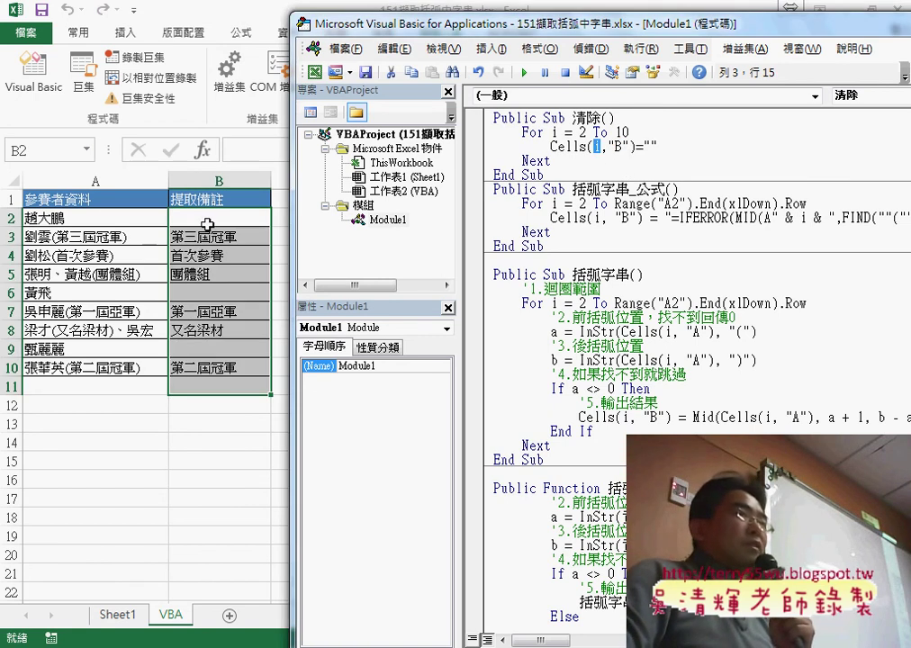
double_click(653, 146)
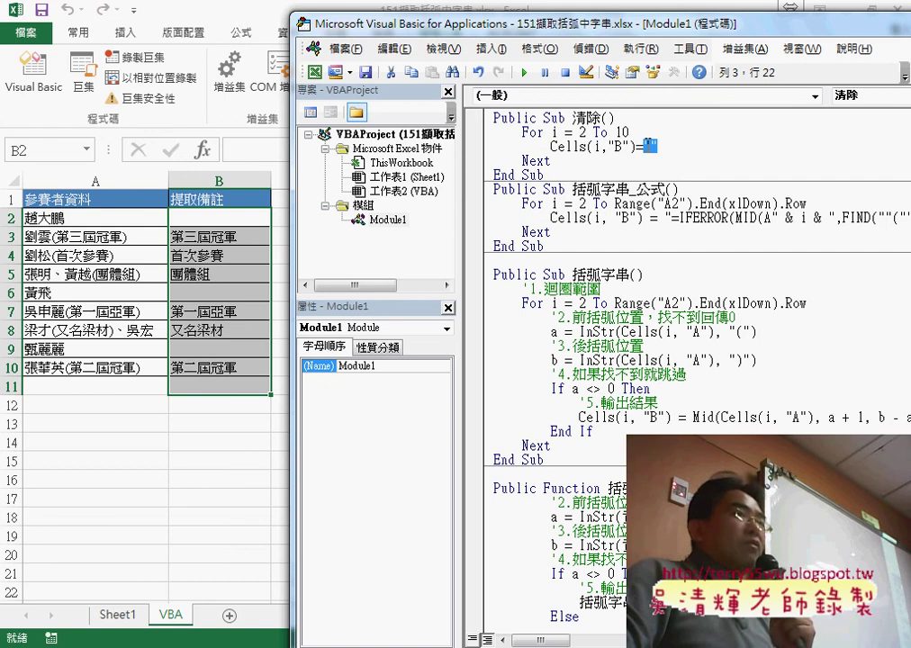
double_click(619, 145)
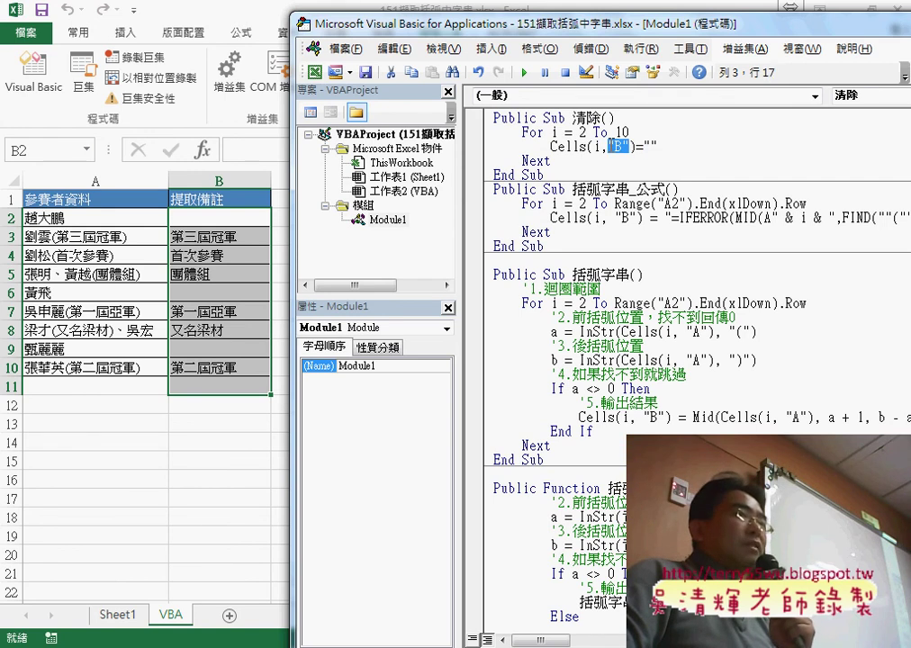
double_click(646, 145)
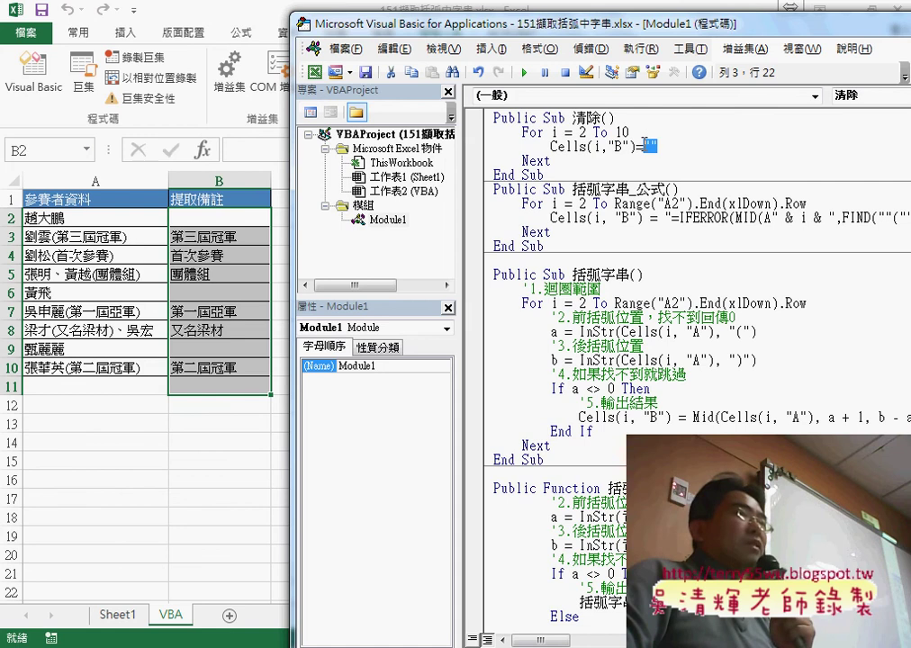
left_click(552, 146)
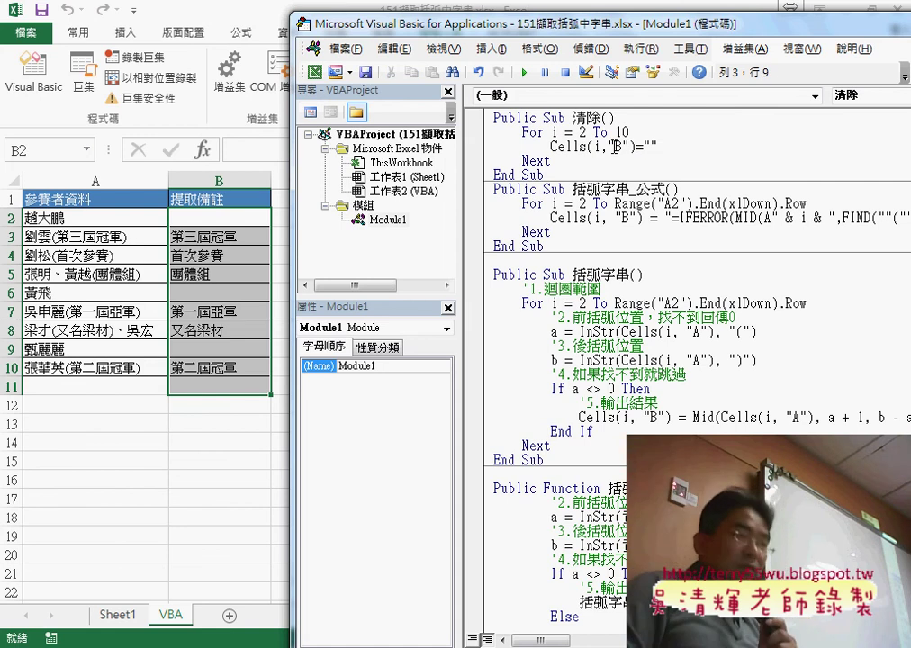
Step: Step through the 清除 loop row by row with F8, then finish it with F5
key("F8")
key("F8")
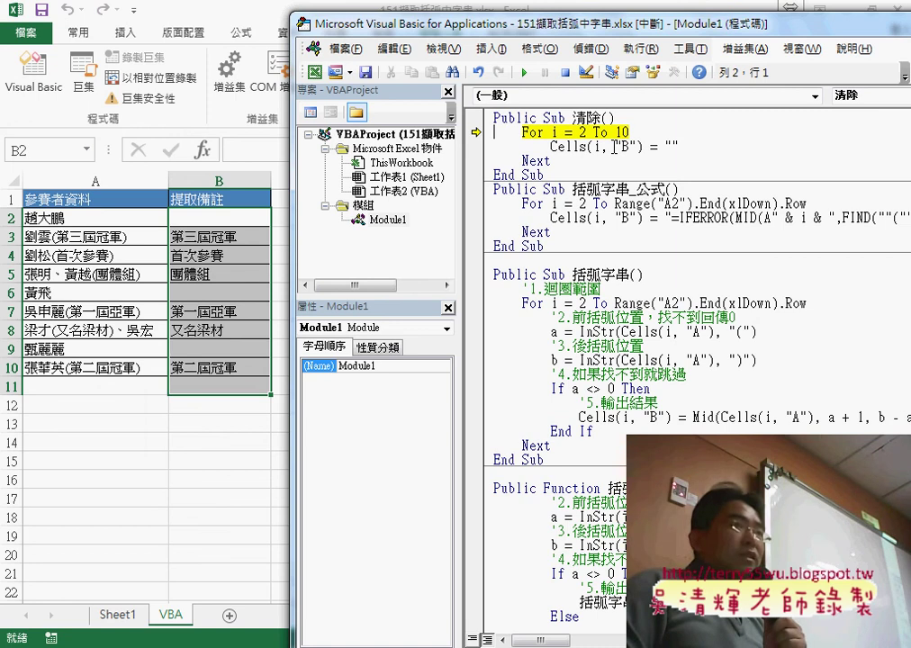
key("F8")
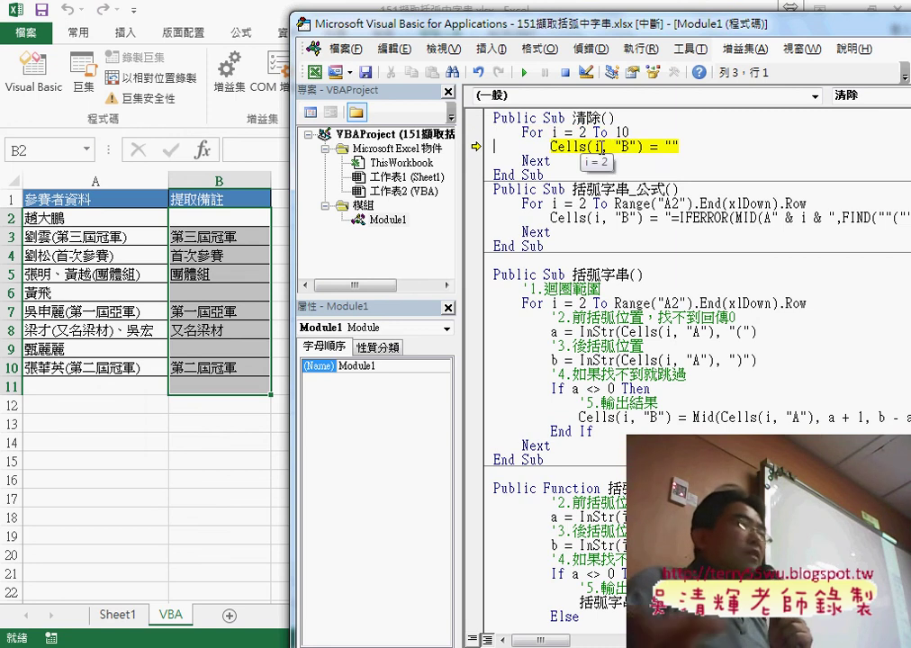
mouse_move(600, 147)
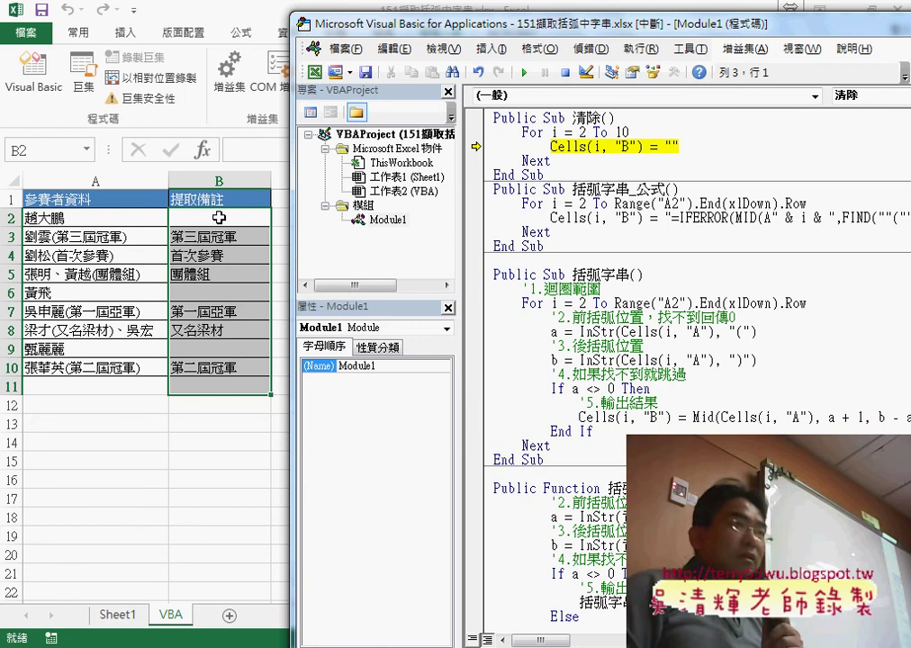
key("F8")
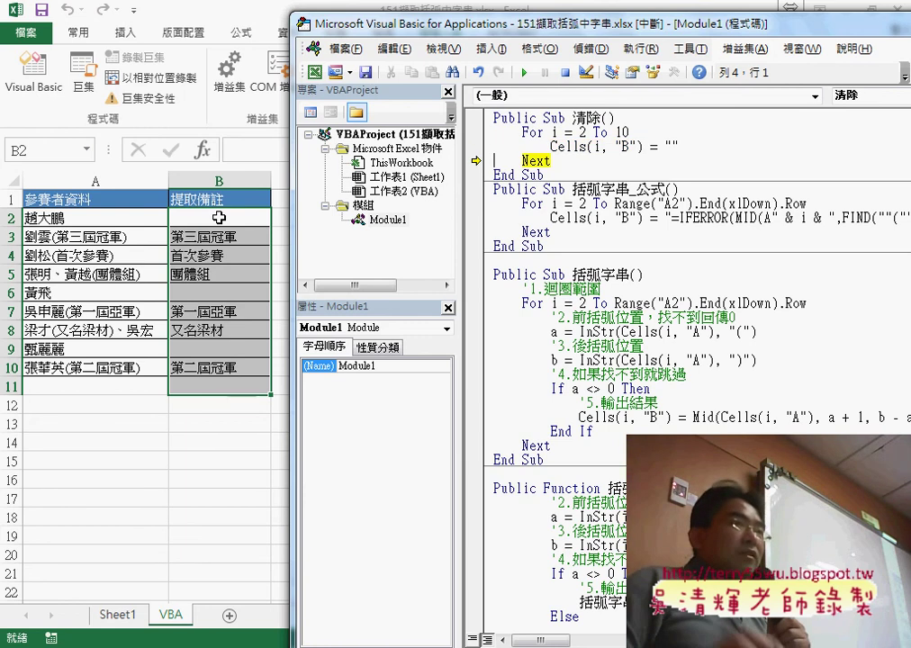
key("F8")
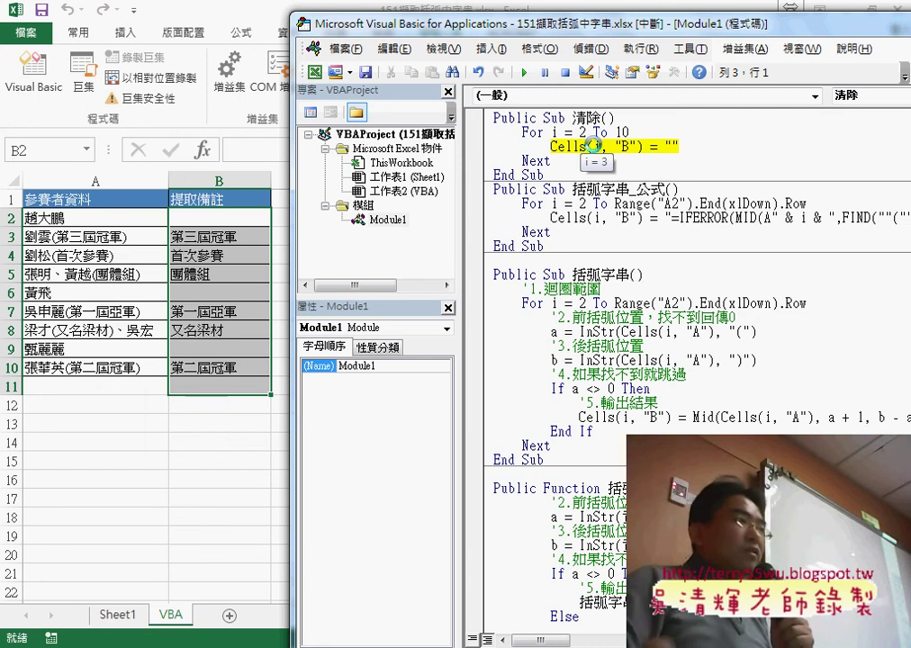
key("F8")
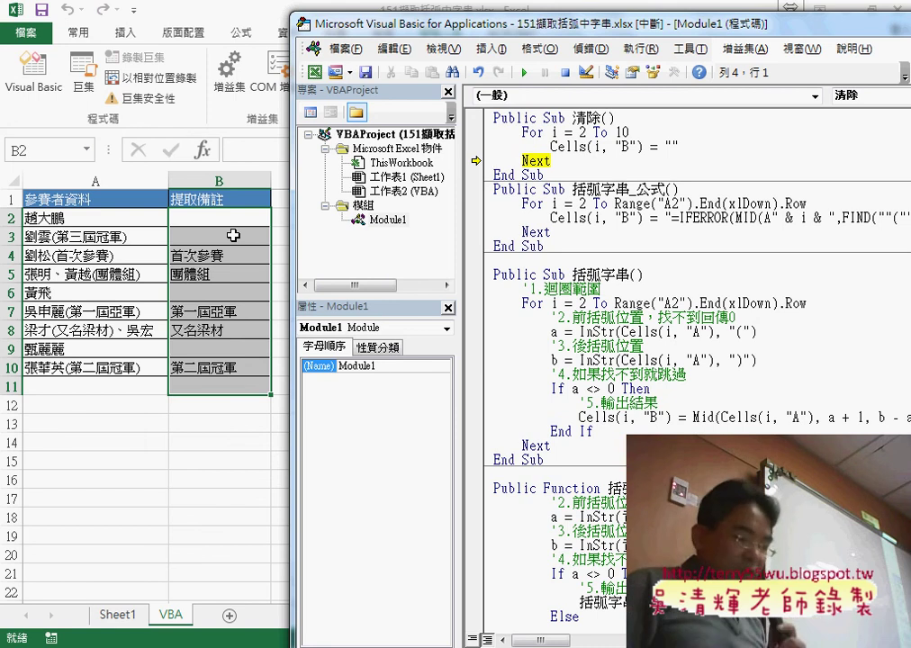
key("F8")
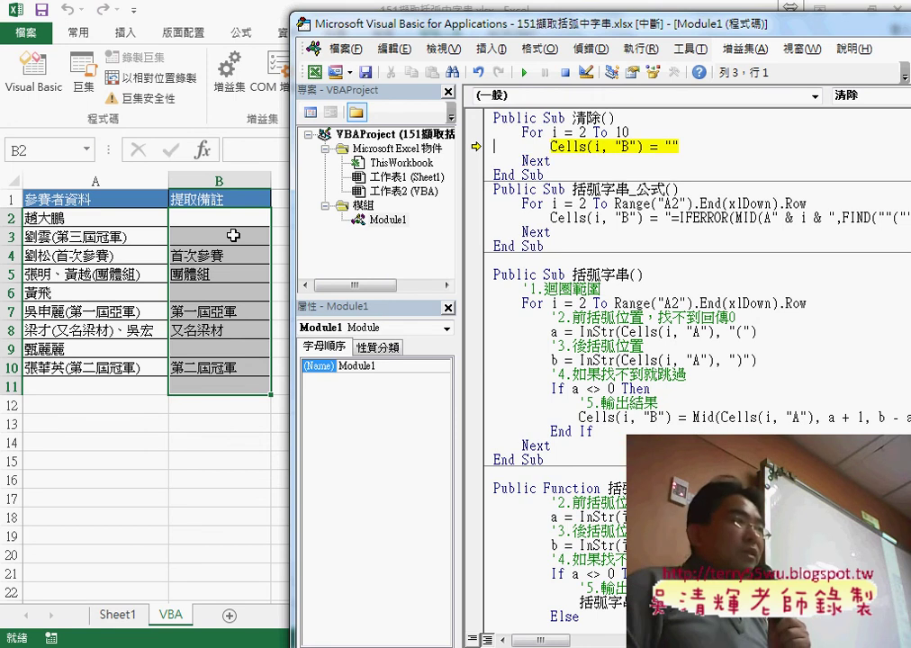
key("F8")
key("F8")
key("F8")
key("F8")
key("F8")
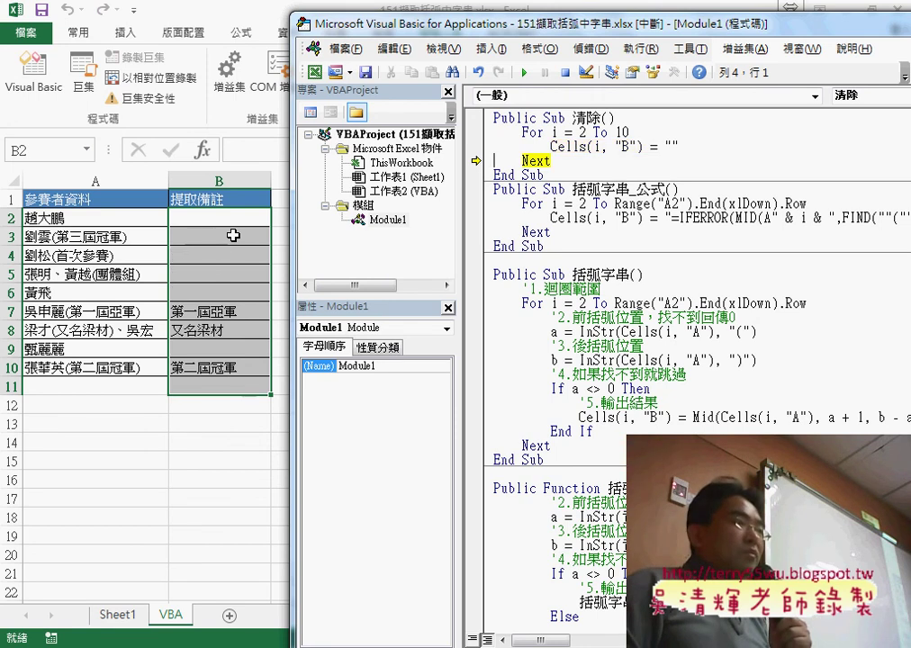
key("F8")
key("F8")
key("F8")
key("F8")
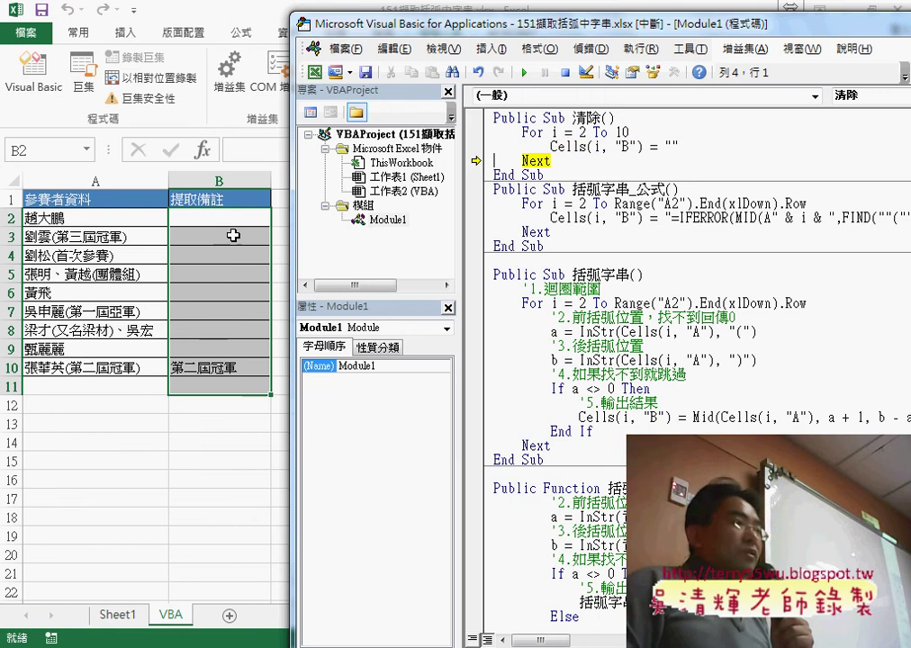
key("F8")
key("F8")
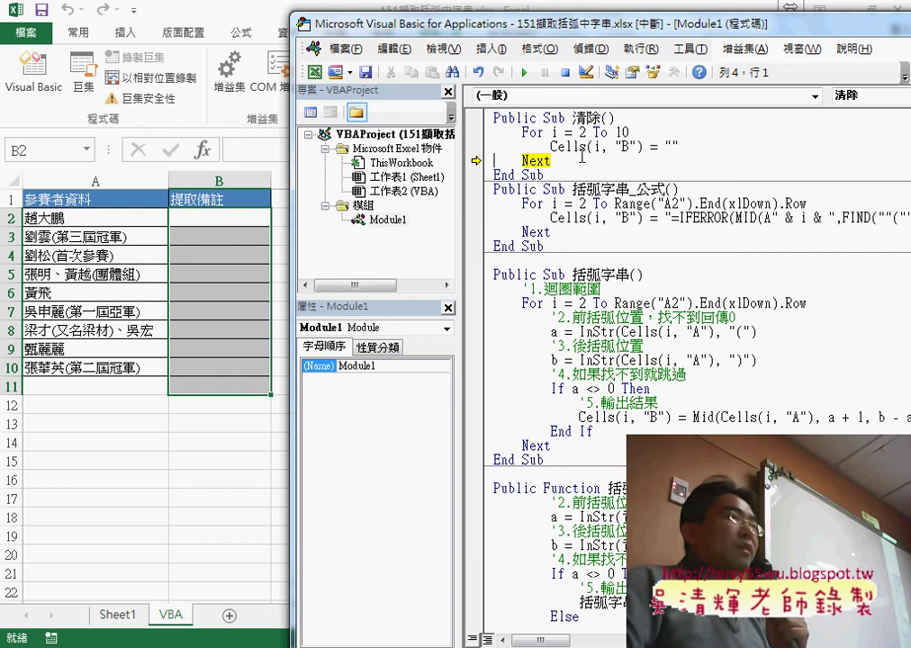
key("F5")
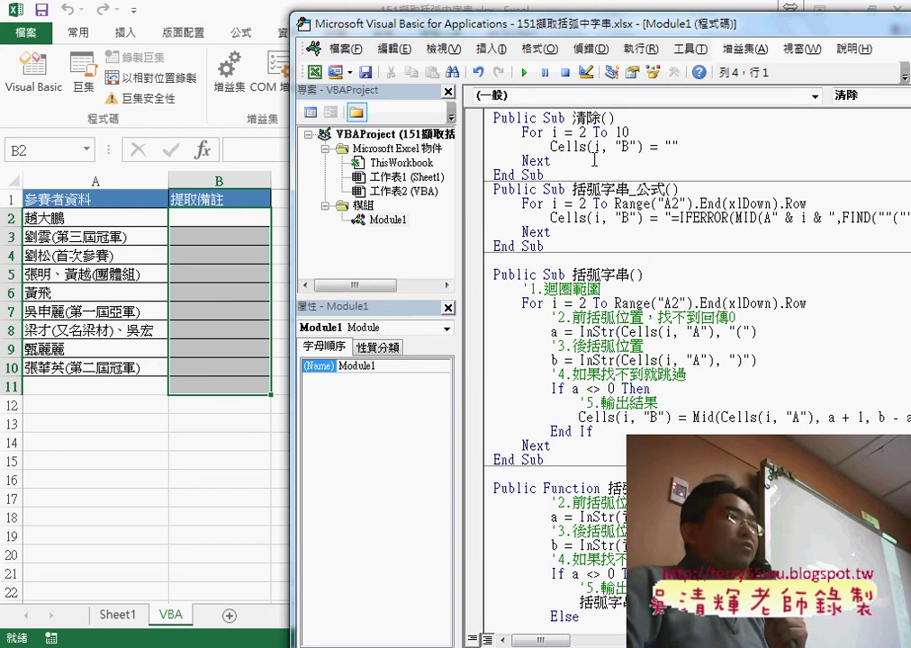
left_click_drag(545, 175, 493, 118)
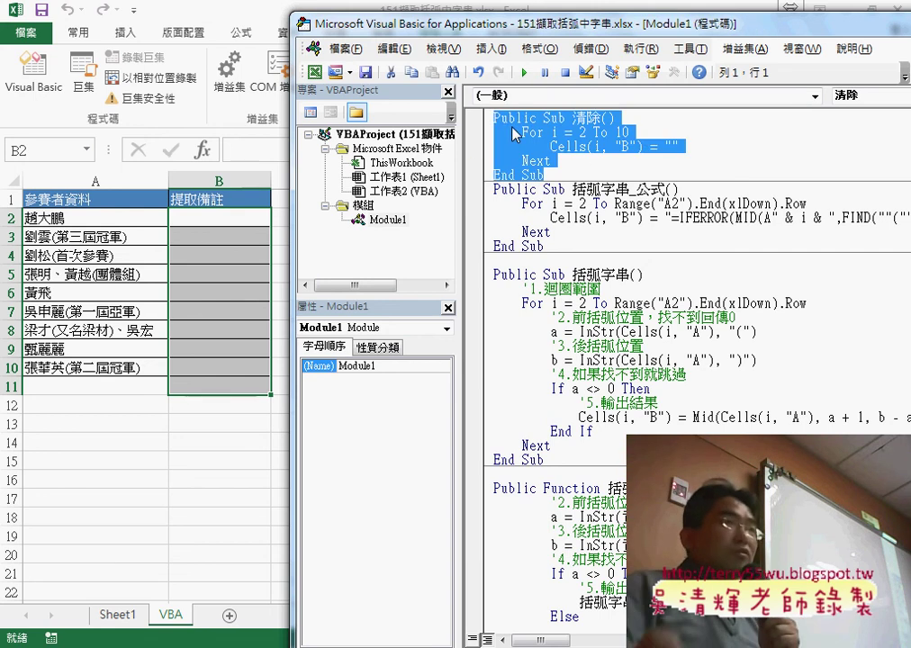
key("Delete")
left_click(493, 49)
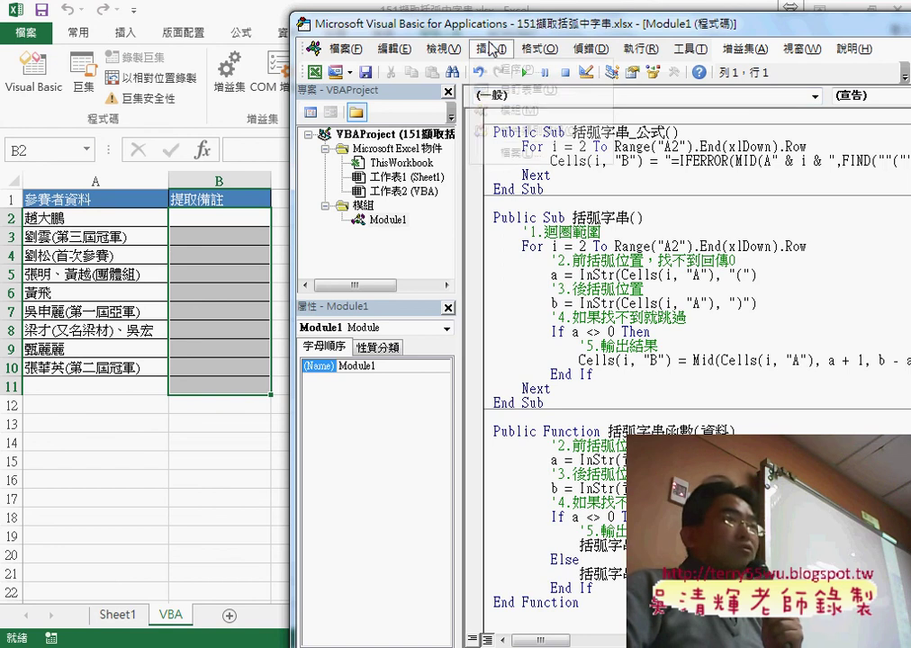
left_click(531, 69)
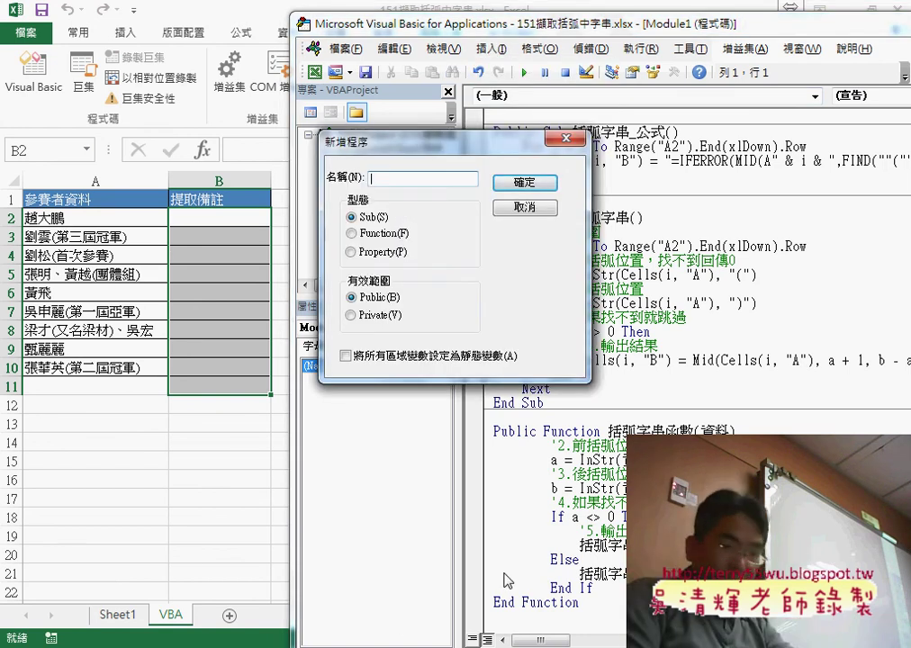
type("ㄑ")
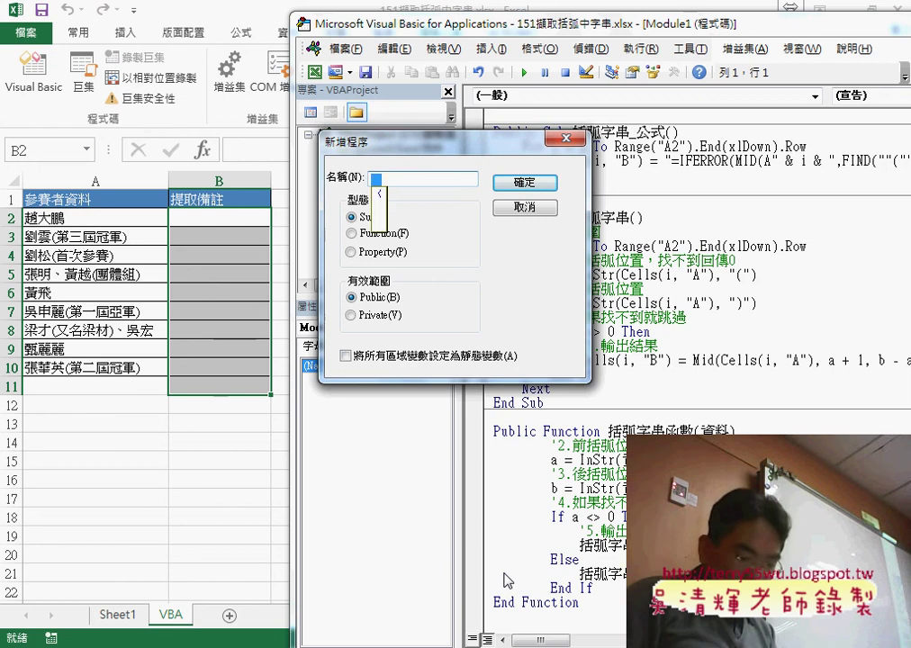
type("清除")
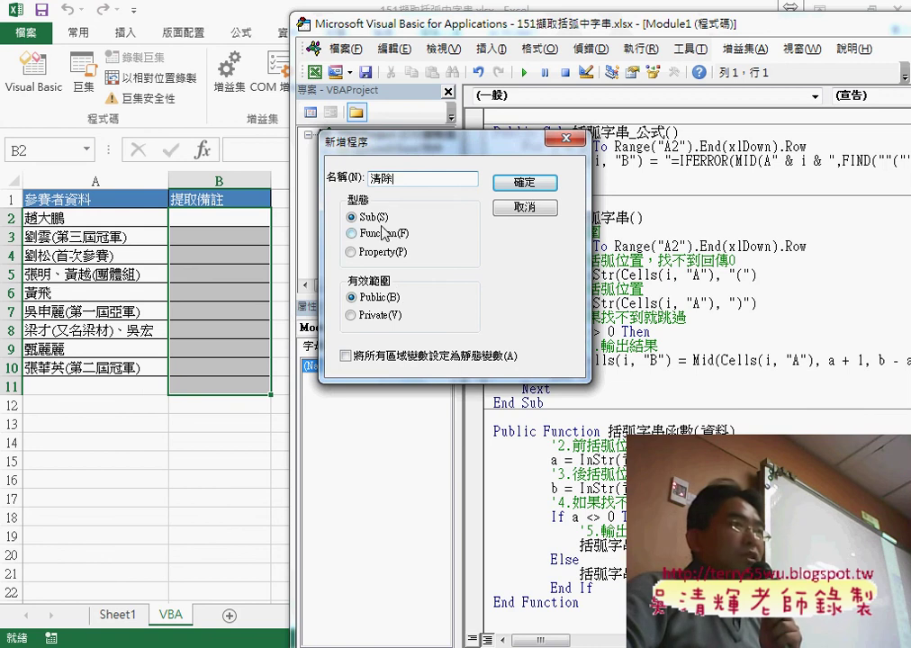
left_click(537, 186)
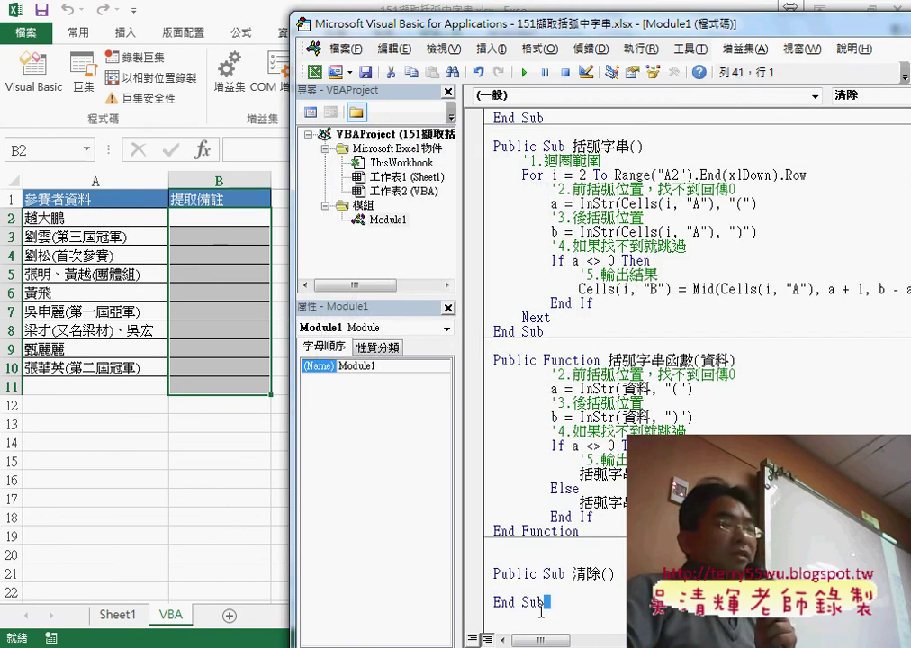
left_click_drag(540, 602, 485, 574)
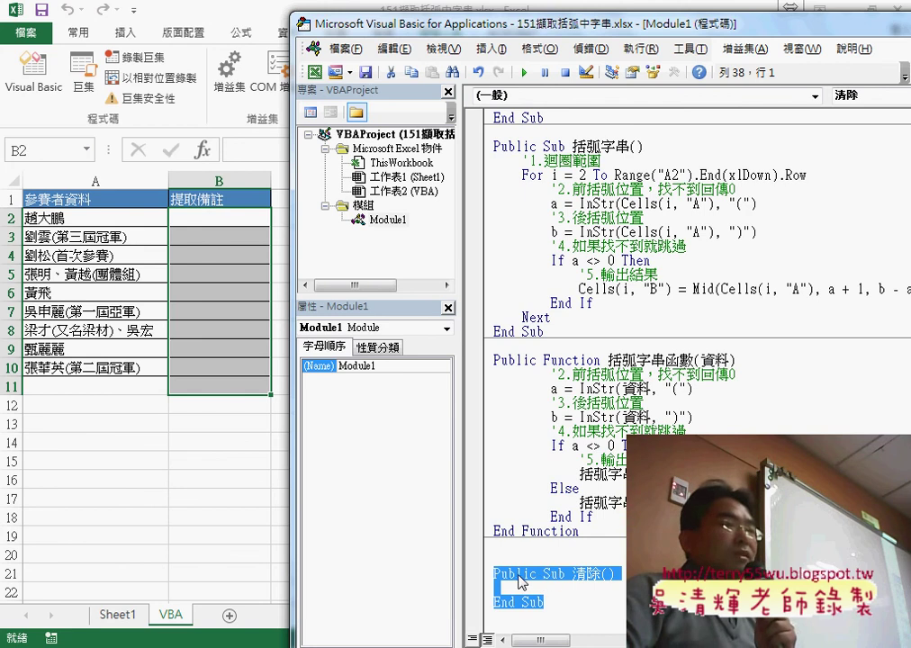
key("Left")
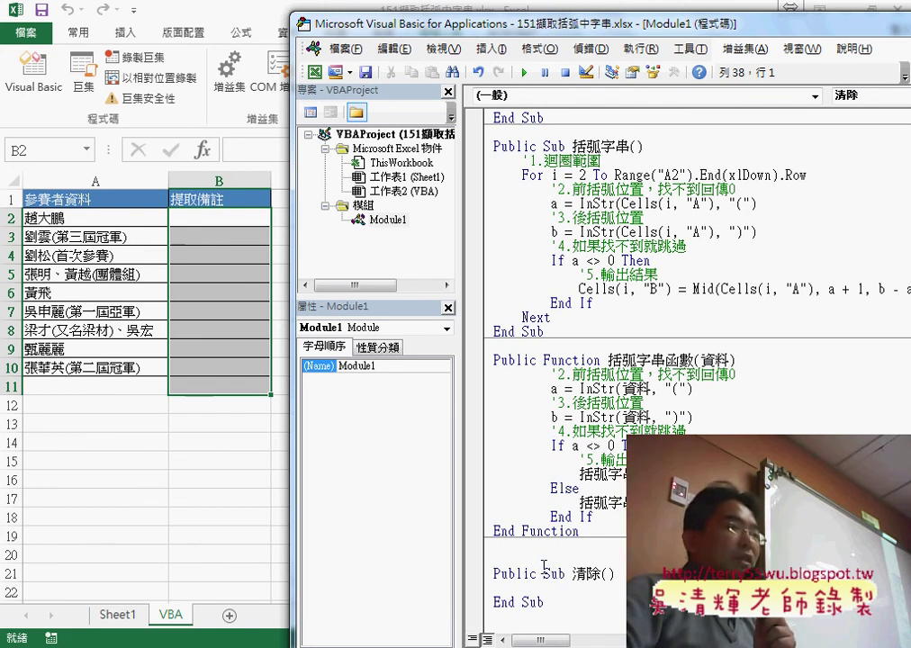
left_click_drag(543, 573, 486, 577)
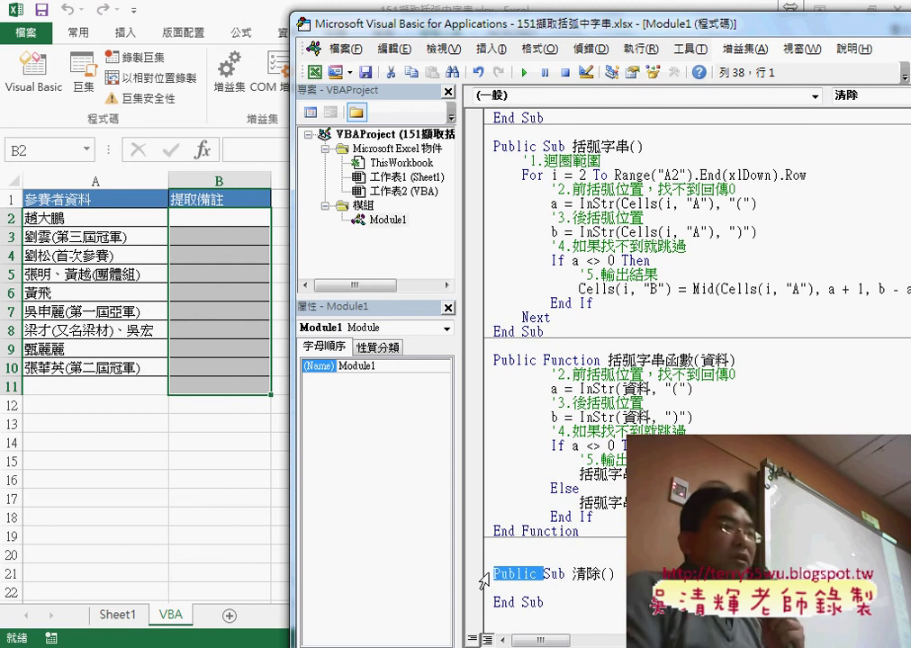
left_click(552, 573)
left_click_drag(547, 573, 600, 579)
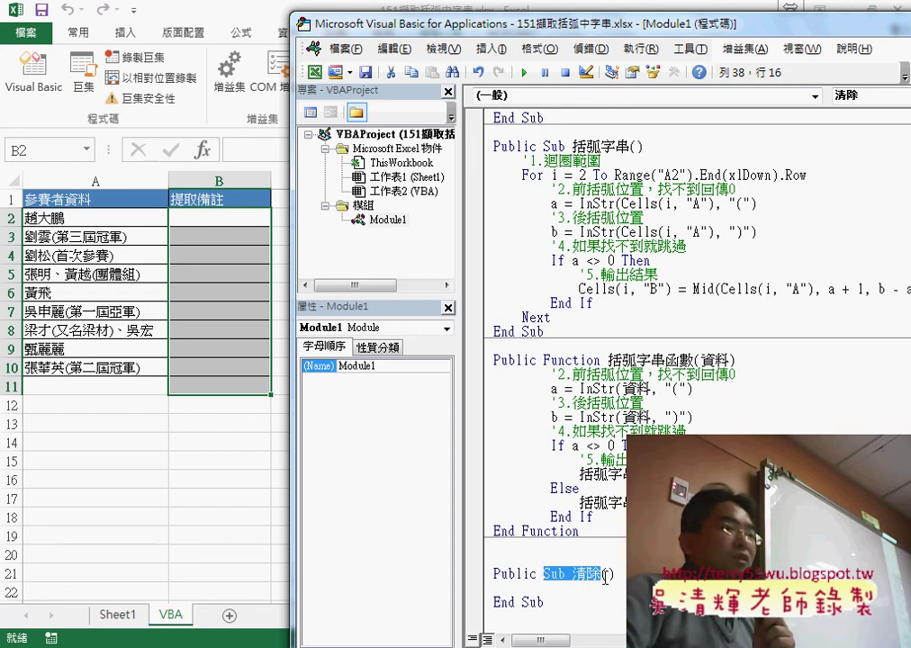
left_click(600, 586)
left_click_drag(547, 609, 494, 574)
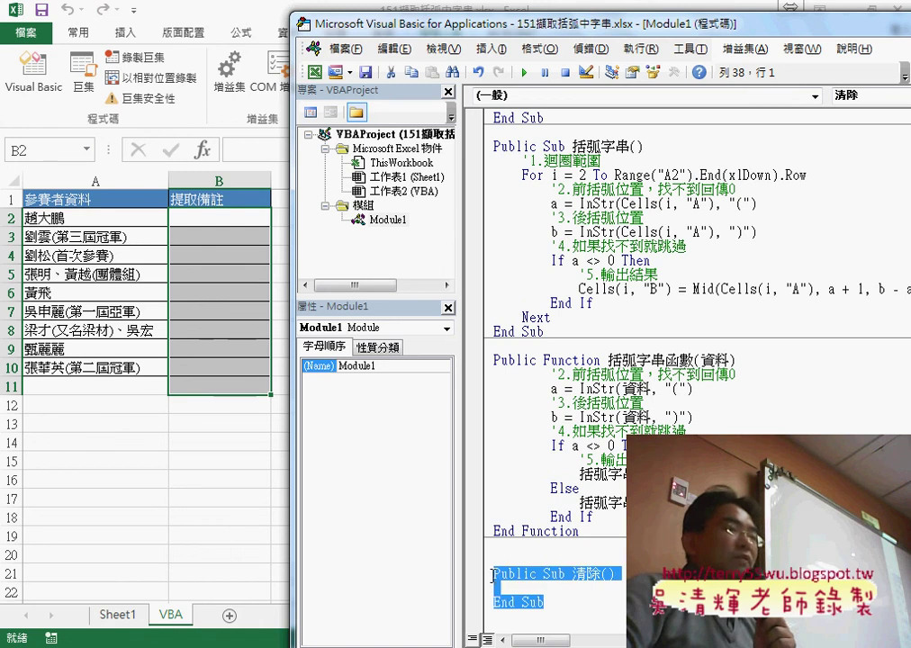
left_click(497, 560)
left_click(513, 590)
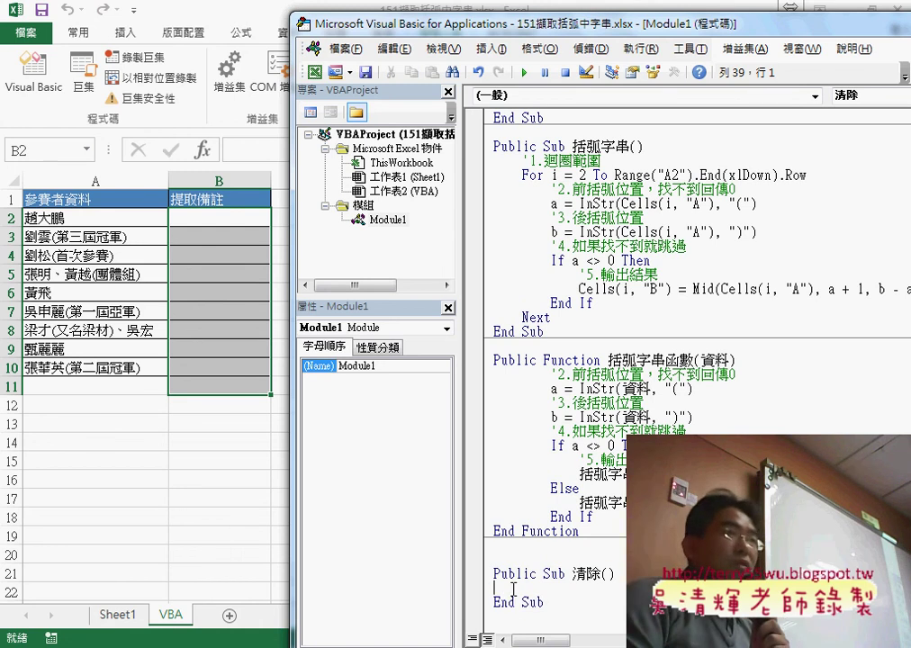
key("Up")
scroll(514, 590, "up", 1)
key("ctrl+z")
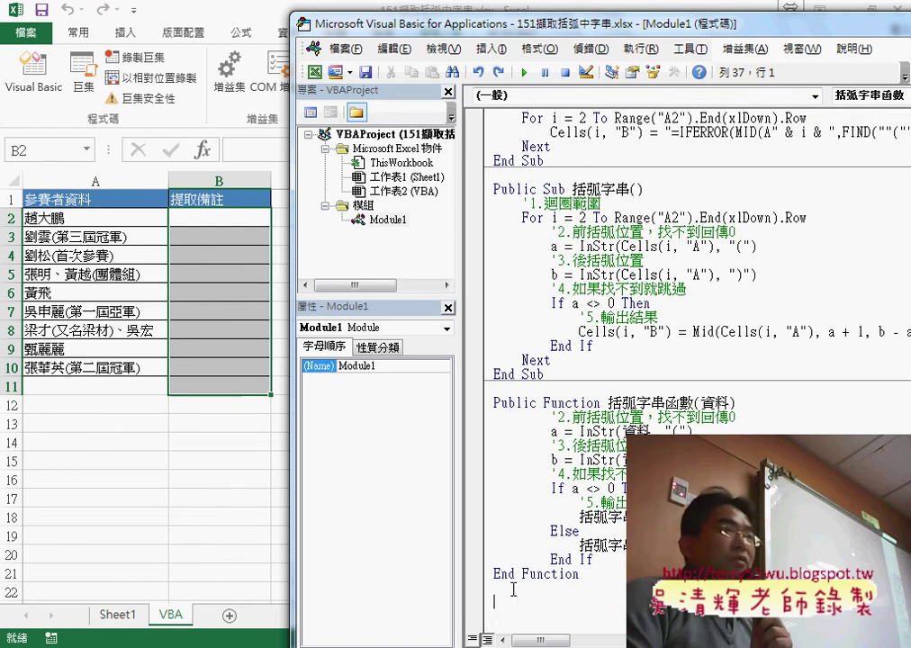
key("ctrl+z")
key("ctrl+z")
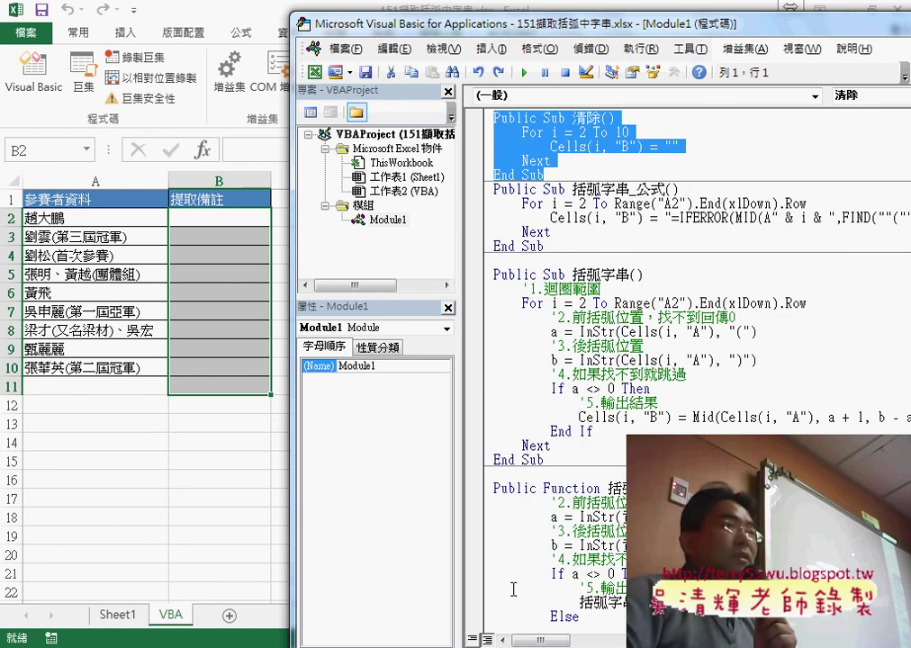
Step: Highlight the 清除 For…Next loop and its end value 10, then switch to the Excel worksheet
left_click_drag(483, 161, 483, 137)
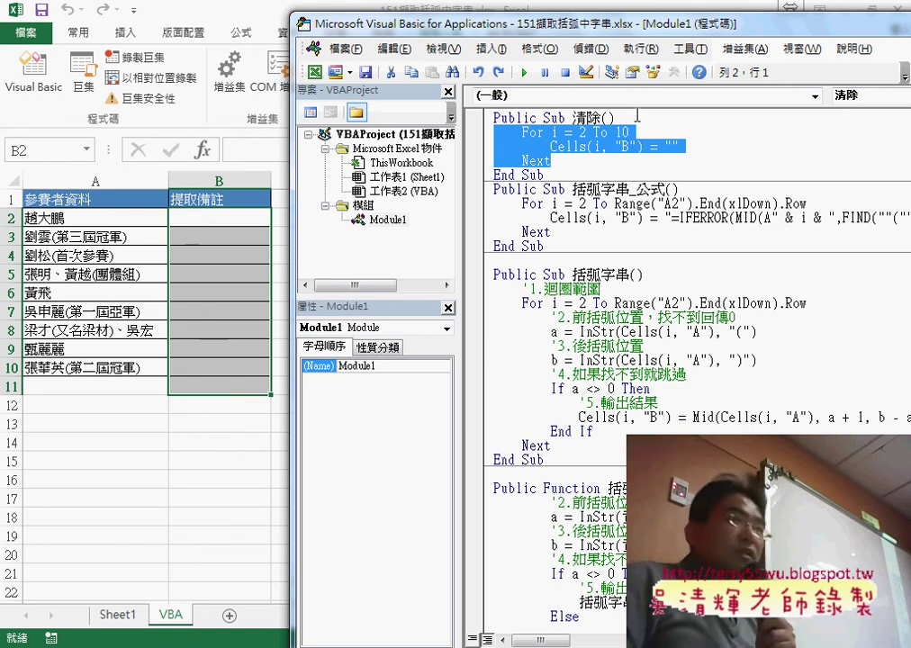
key("Left")
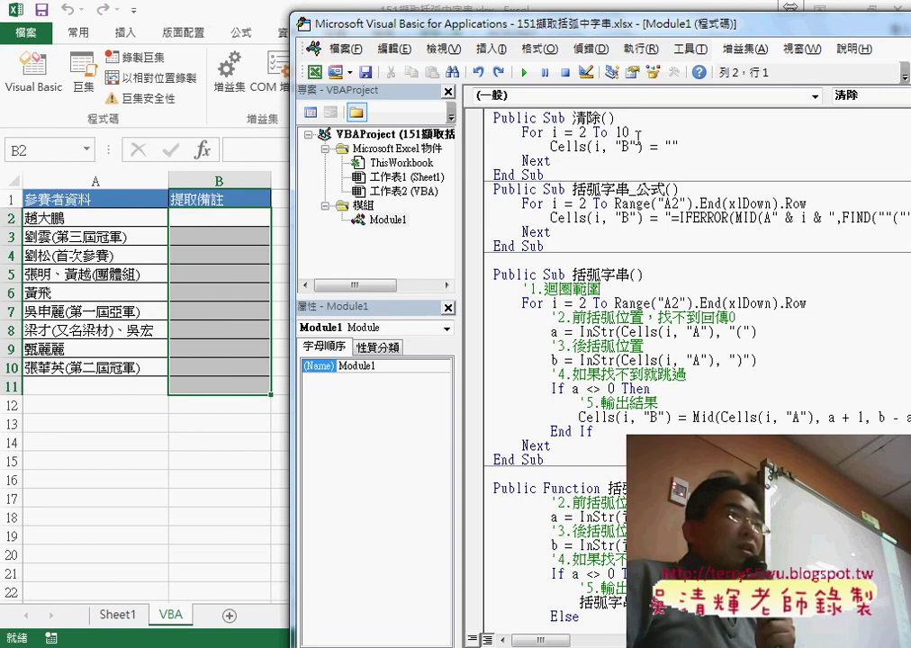
double_click(621, 133)
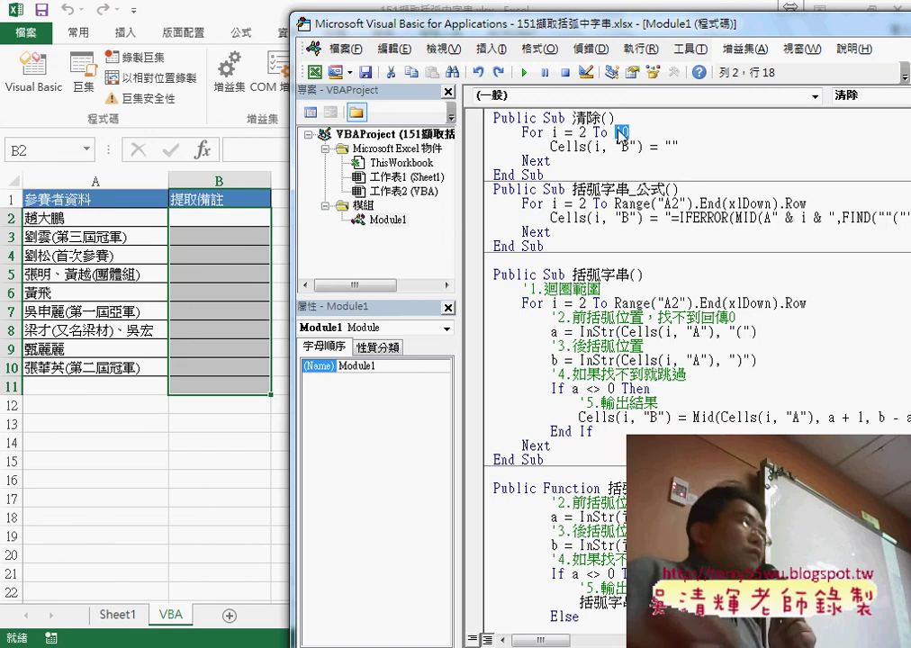
left_click(90, 201)
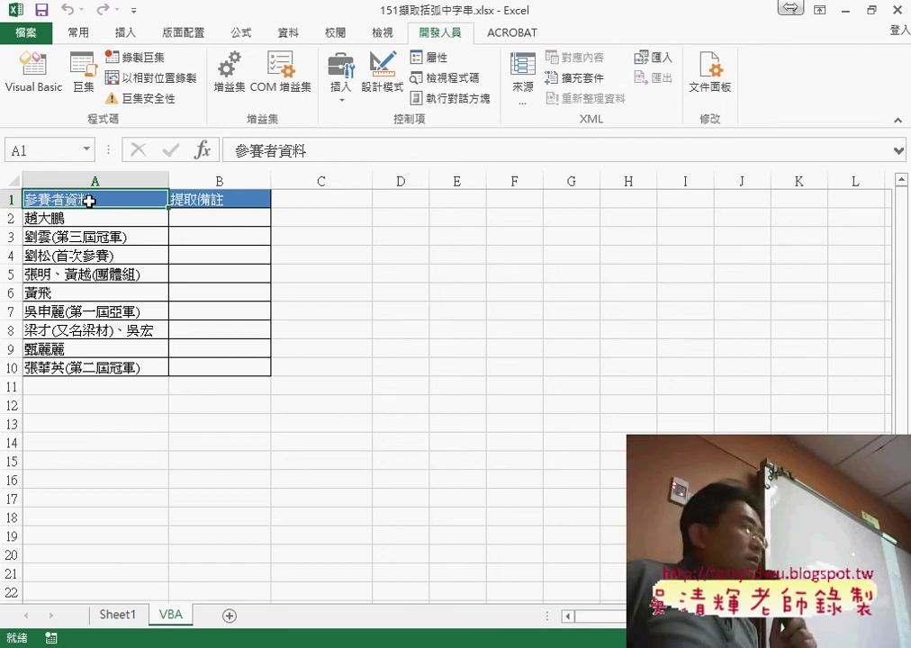
key("ctrl+Down")
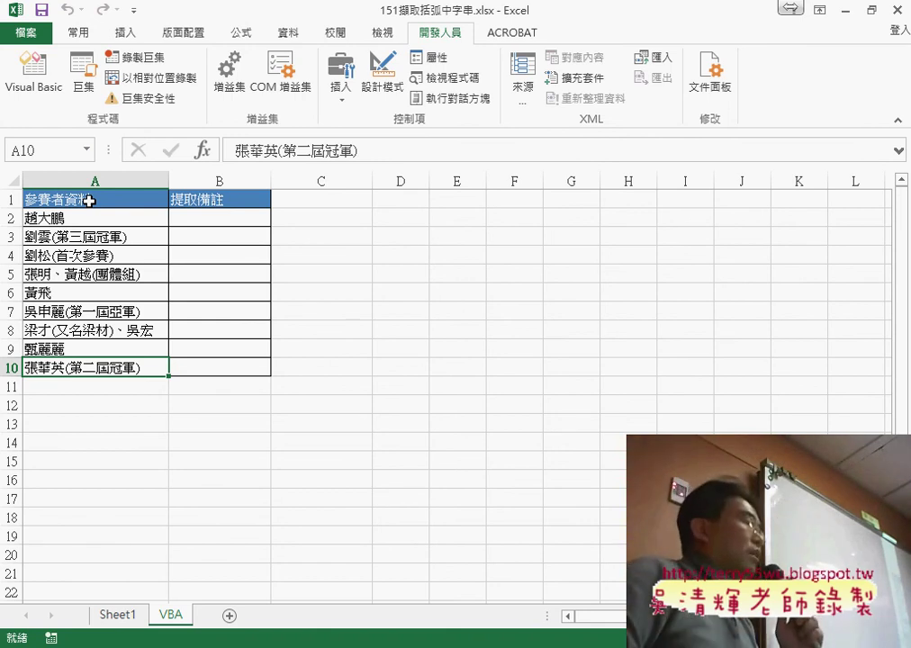
left_click(89, 200)
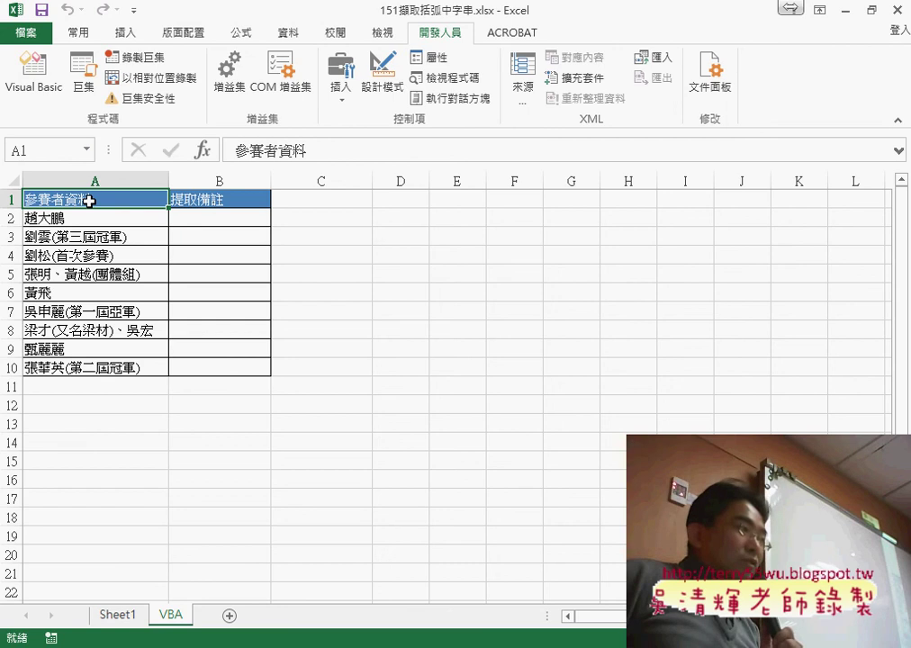
key("ctrl+Down")
key("Down")
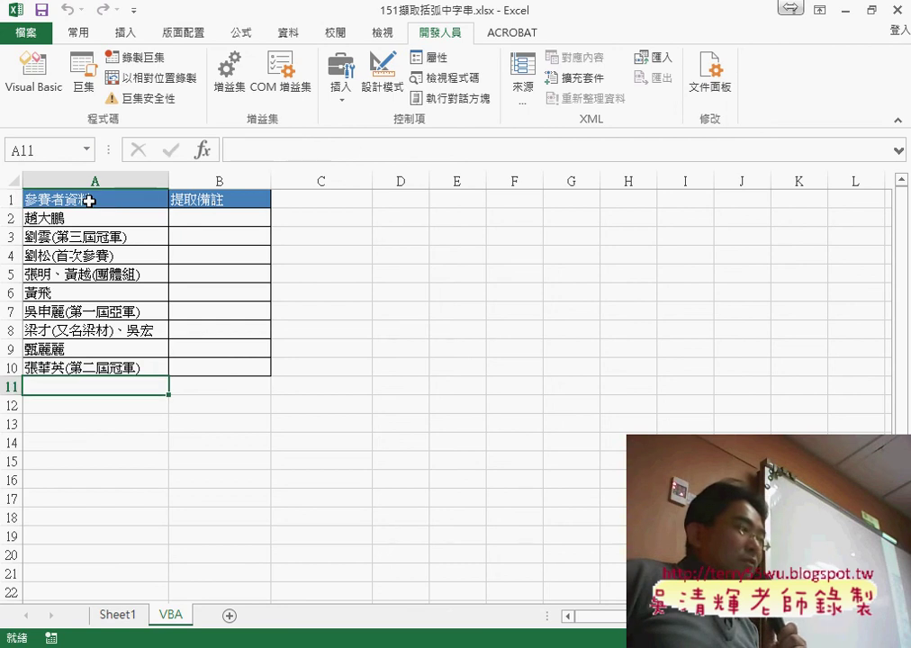
key("Down")
key("Down")
key("Down")
key("Down")
key("Down")
key("Down")
key("Down")
key("Down")
key("Down")
key("Down")
key("Down")
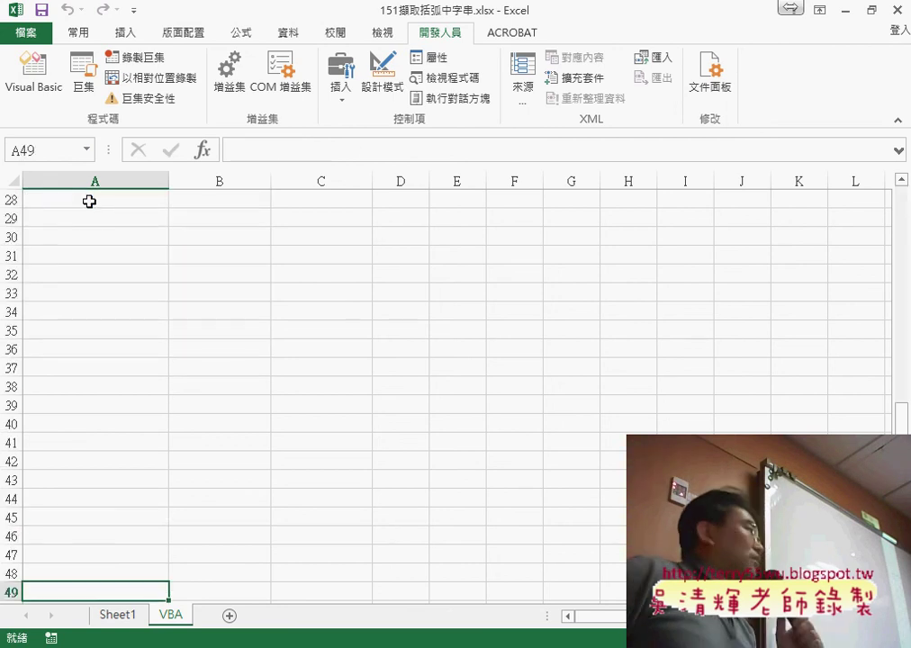
key("Down")
key("Down")
key("Down")
key("Down")
key("Down")
key("Down")
key("Down")
key("Down")
key("Down")
key("Down")
key("Down")
key("Down")
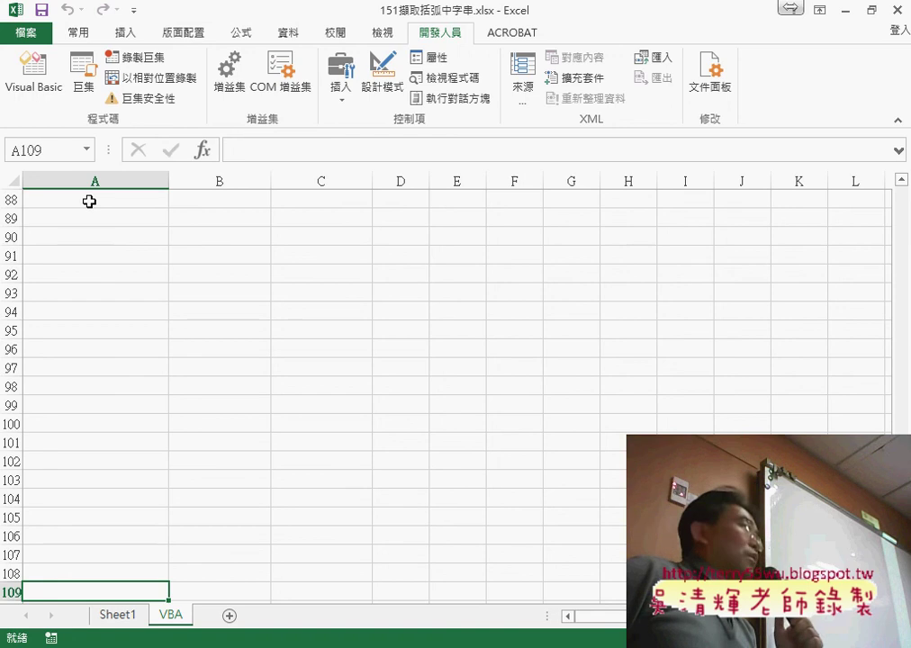
key("Down")
key("Down")
key("Down")
key("Down")
key("Down")
key("Down")
key("Down")
key("Down")
key("Down")
key("Down")
key("Down")
key("Down")
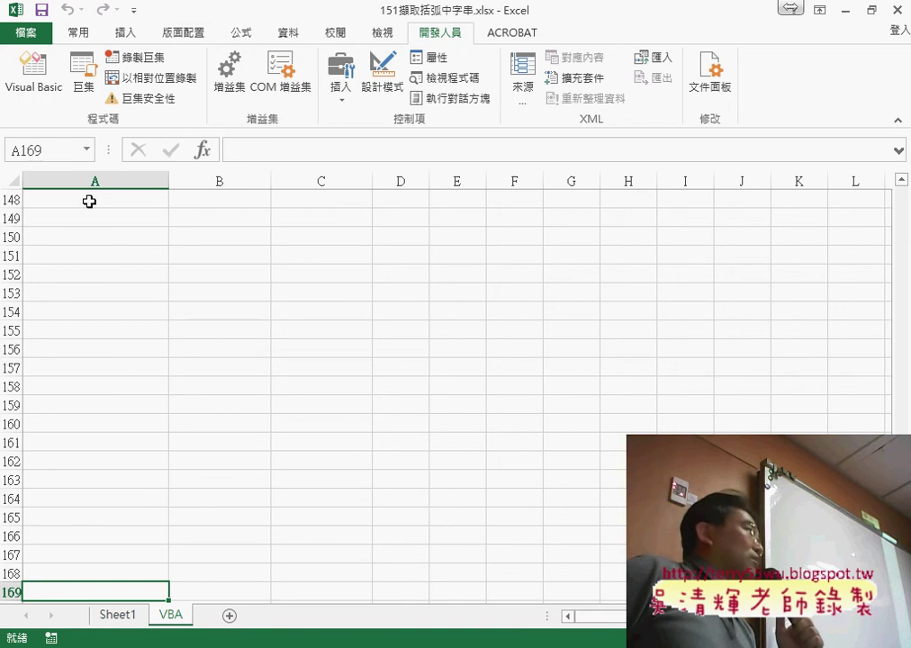
key("Down")
key("Down")
key("Down")
key("Down")
key("Down")
key("Down")
key("Down")
key("Down")
key("Down")
key("Down")
key("Down")
key("Down")
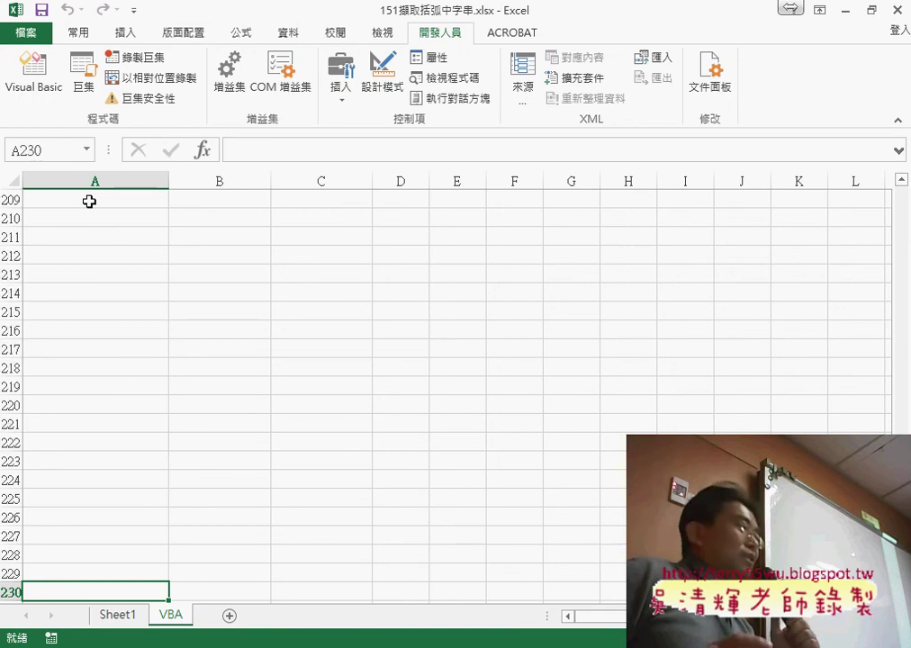
key("Down")
key("Down")
key("Down")
key("Down")
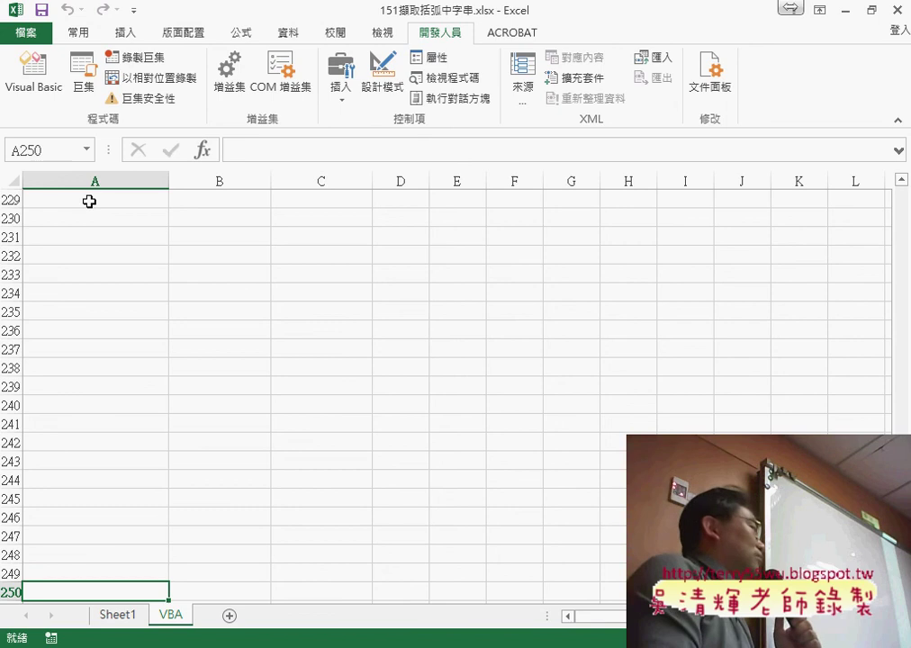
key("Down")
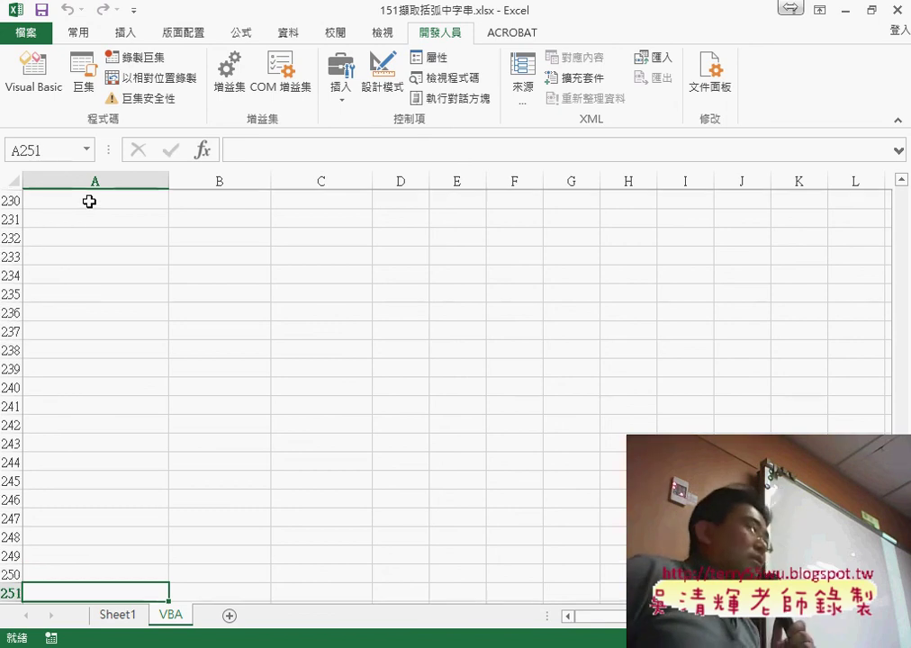
key("Down")
key("Down")
key("Down")
key("Down")
key("Down")
key("Down")
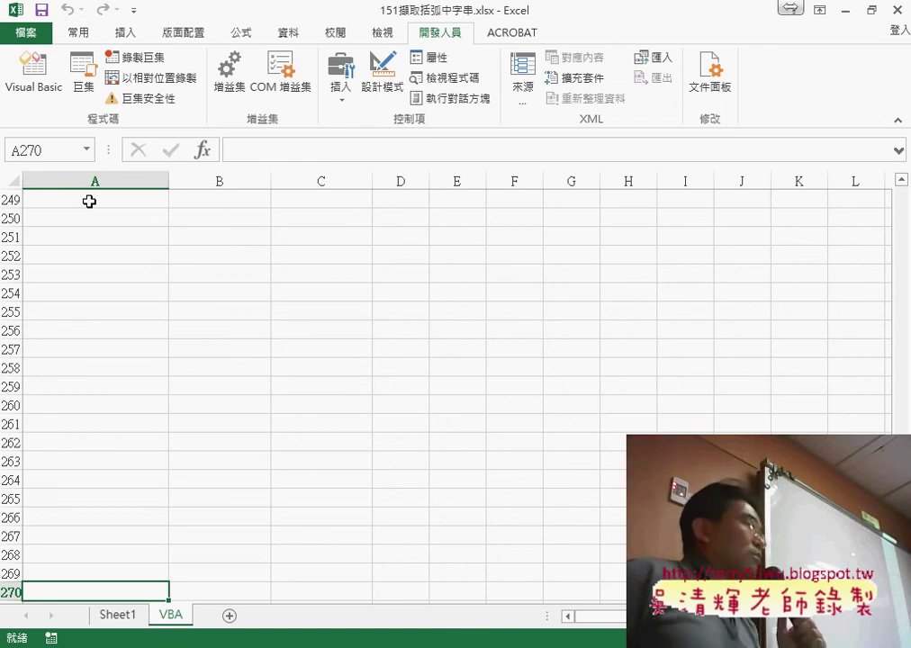
key("ctrl+Down")
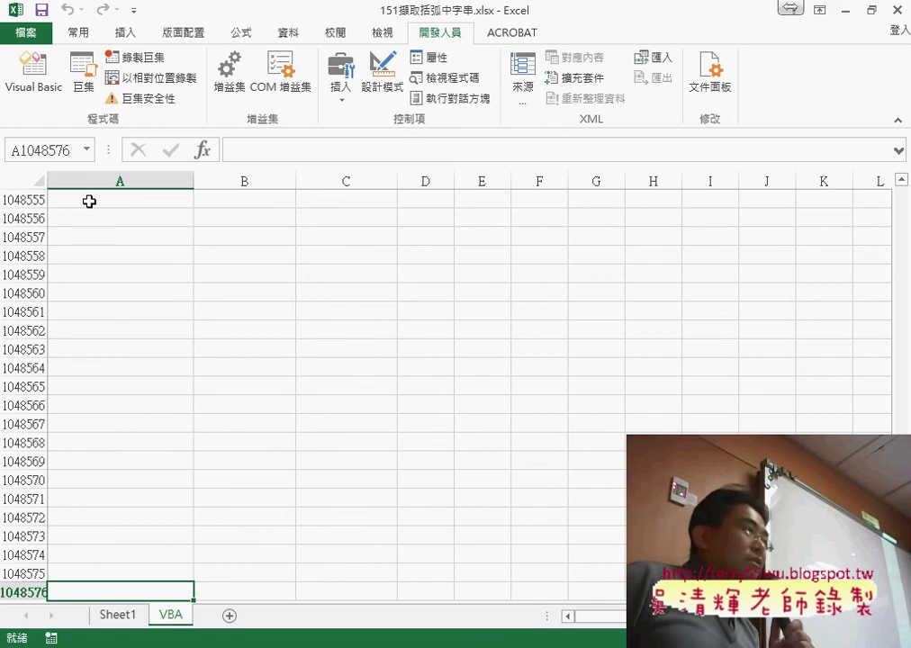
key("ctrl+Up")
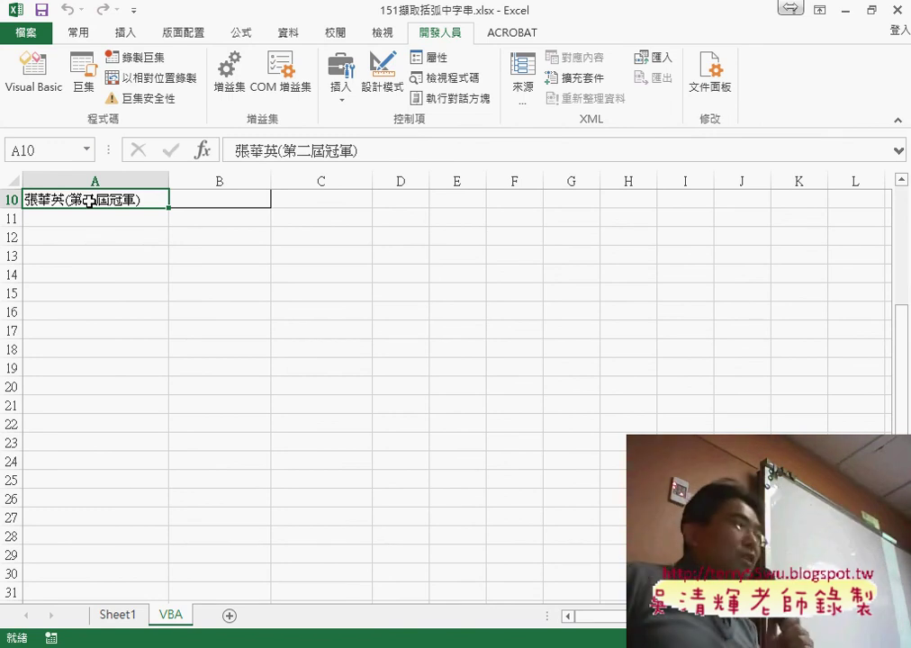
key("ctrl+Up")
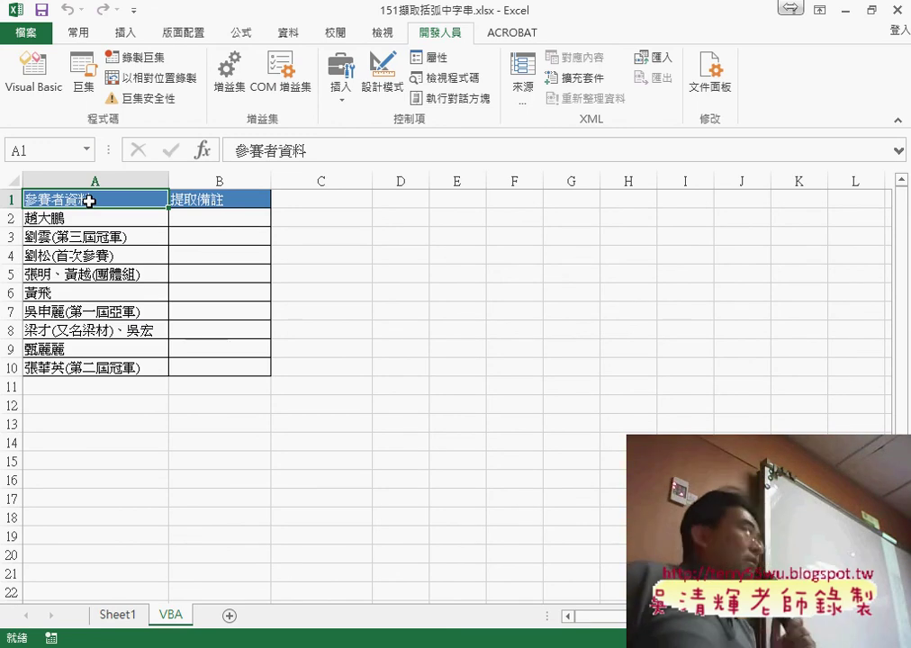
key("ctrl+Down")
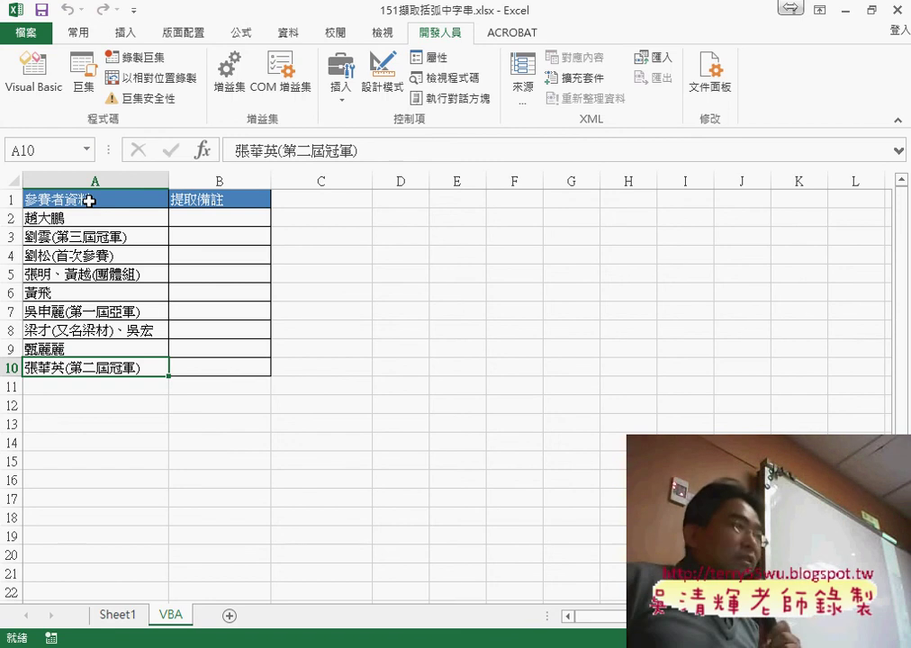
left_click(89, 201)
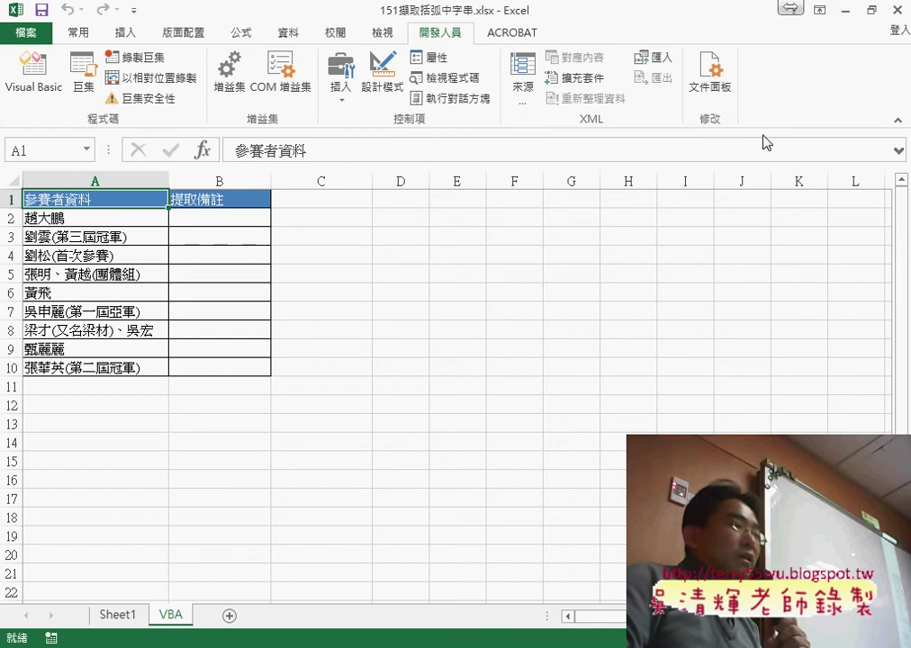
mouse_move(270, 646)
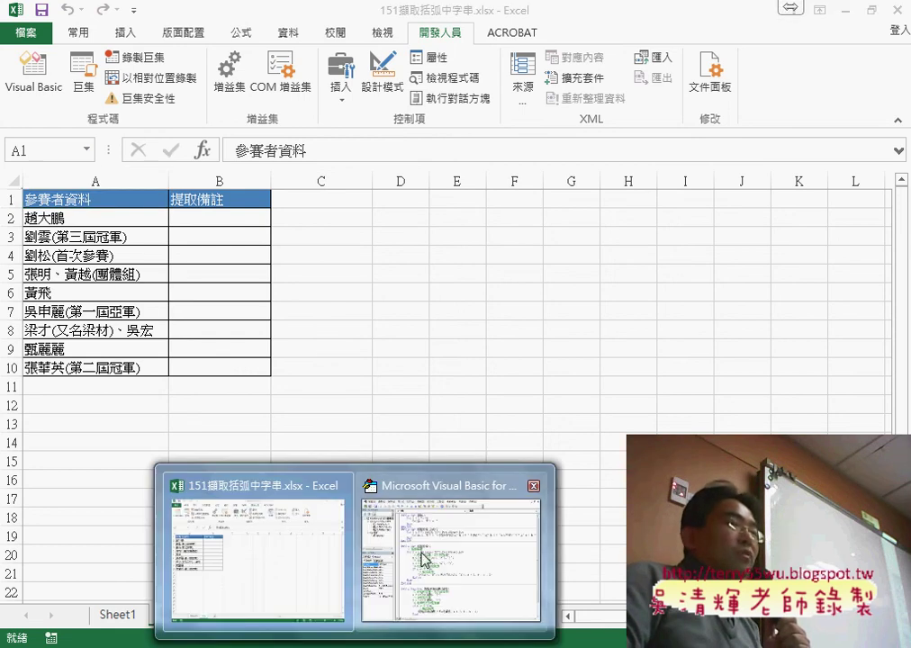
Step: Replace the loop end 10 with Range("A1") in the 清除 For line
left_click(453, 532)
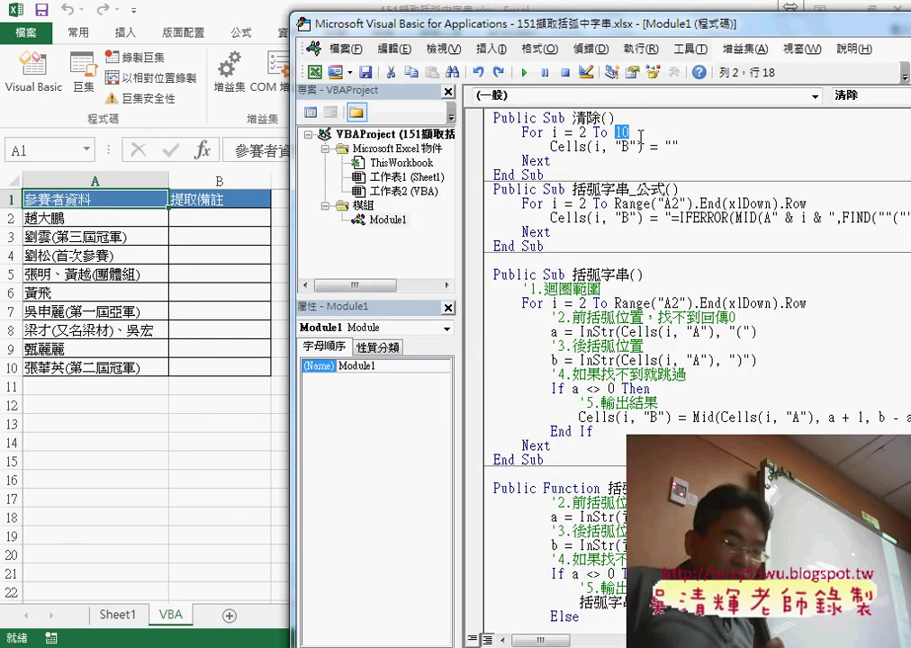
type("\\")
key("BackSpace")
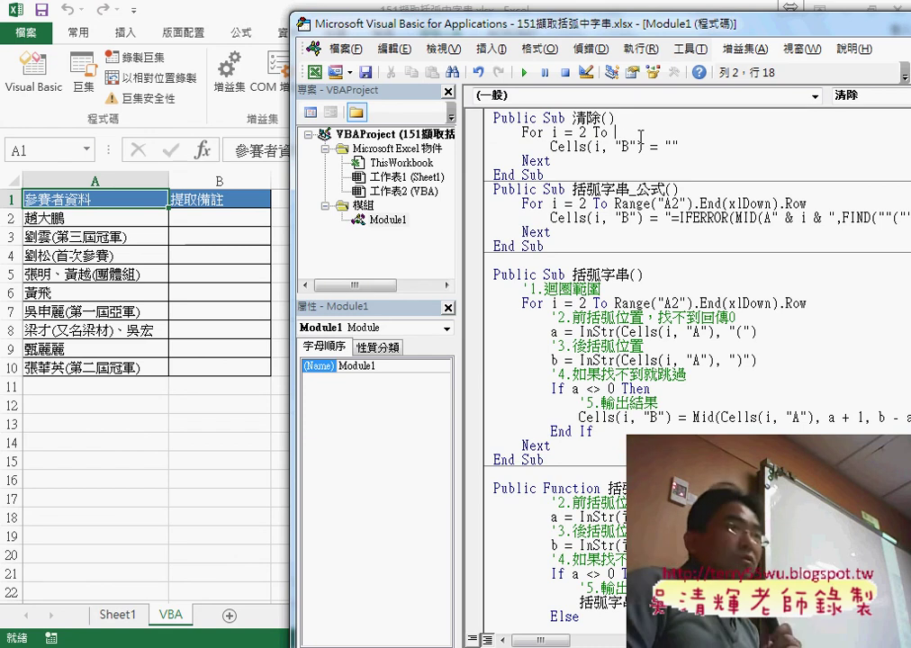
type("i")
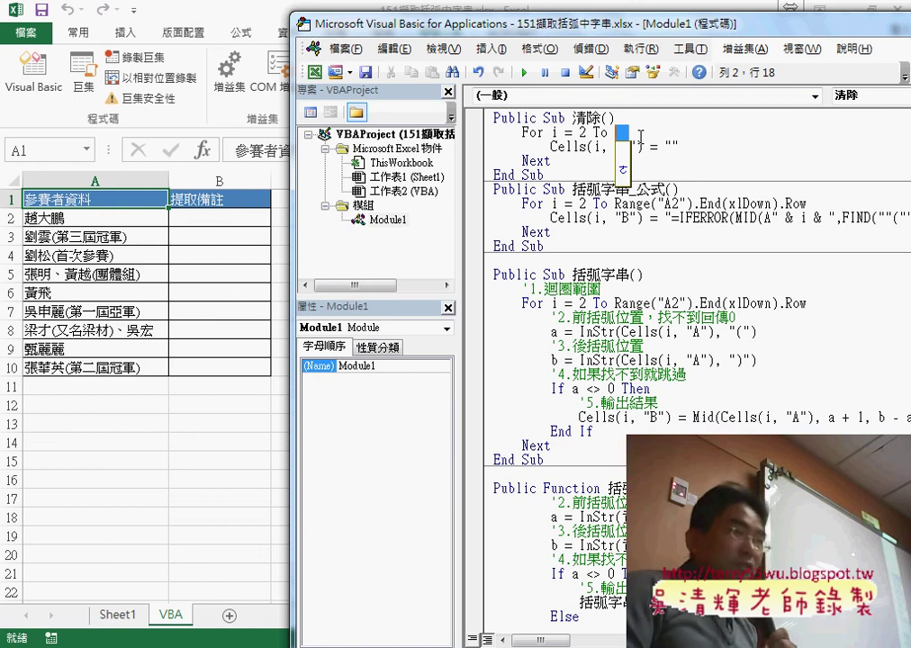
key("shift")
type("r")
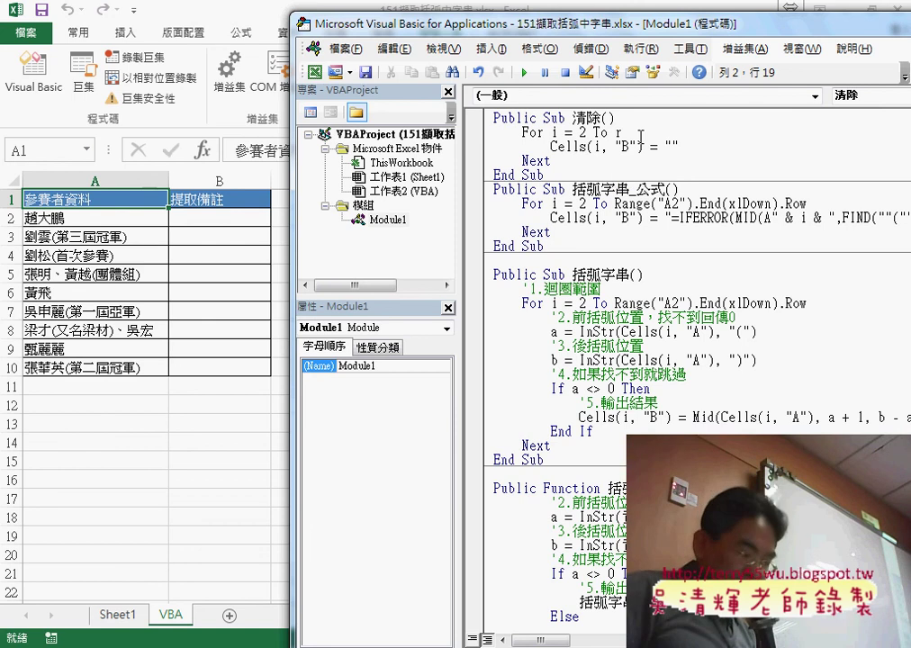
type("ange")
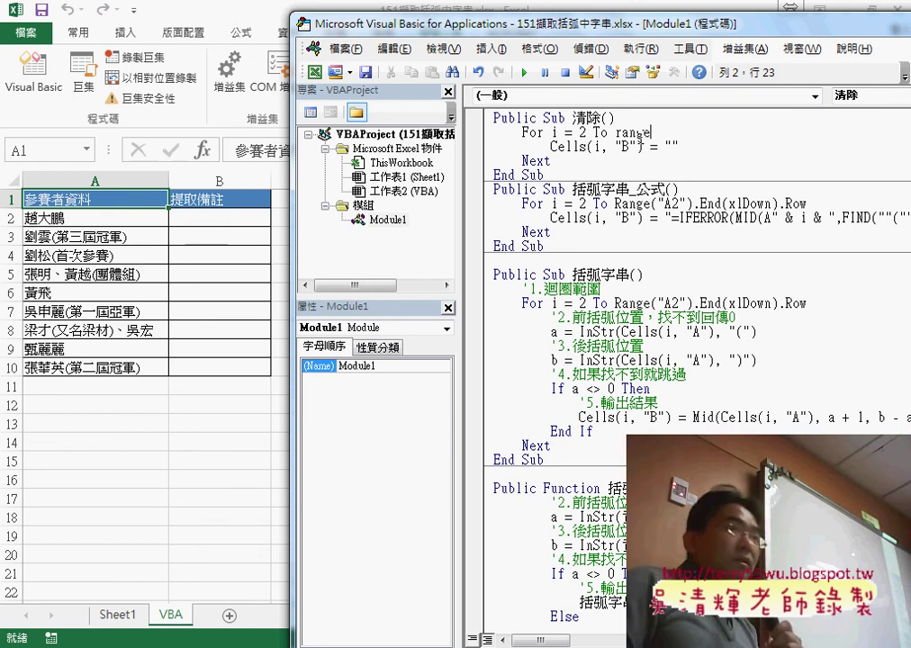
type("(")
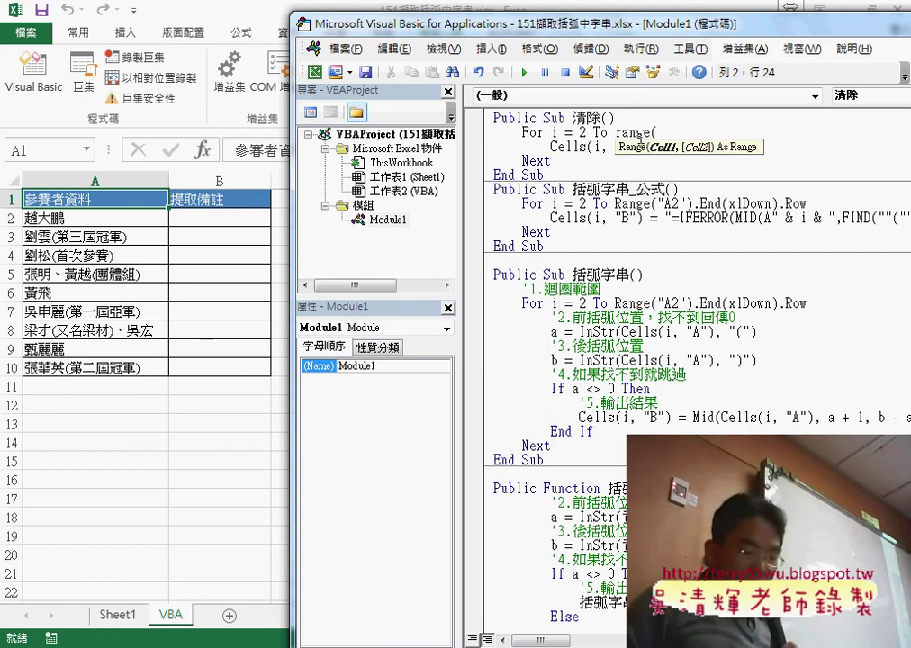
type("\"")
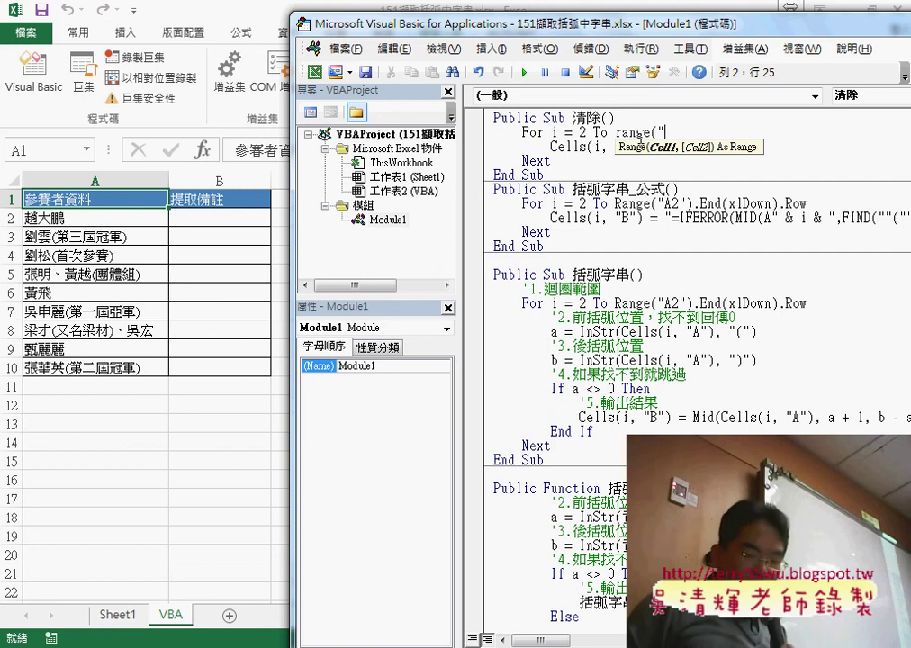
type("A1\"")
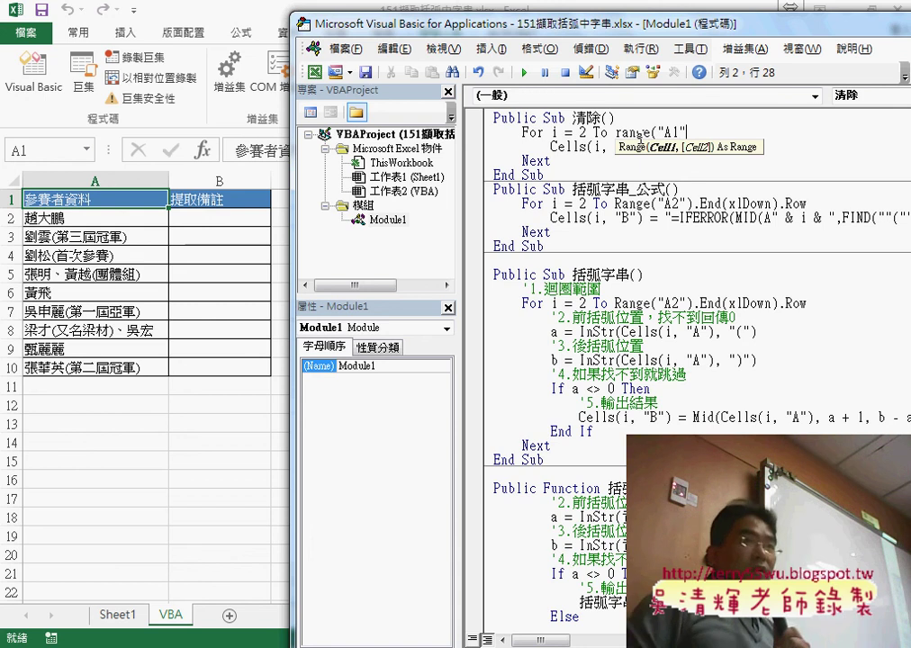
type(")")
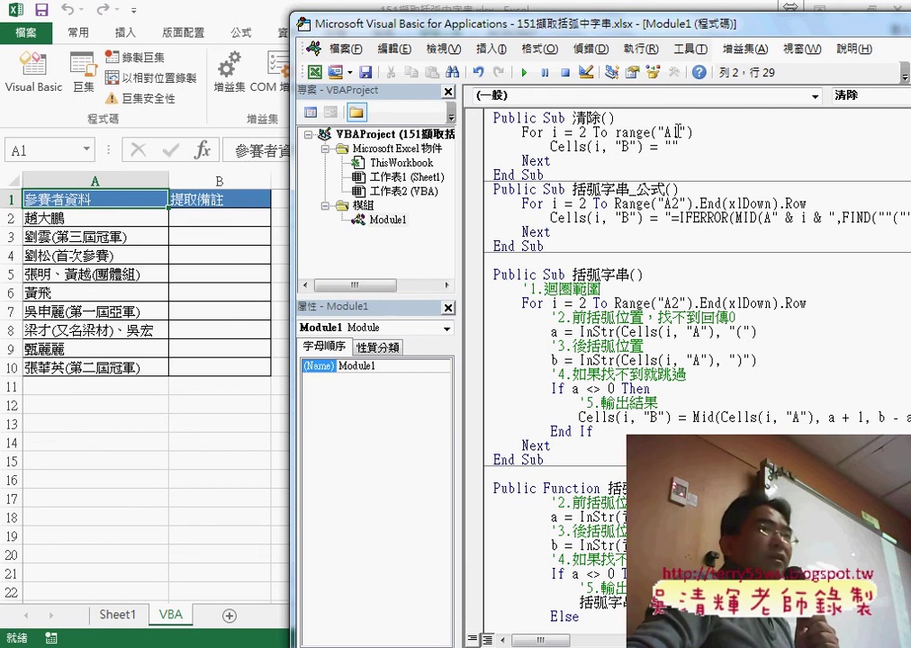
Step: Highlight the Range("A1") bound and Cells(i, "B") on the next line
left_click_drag(677, 132, 671, 132)
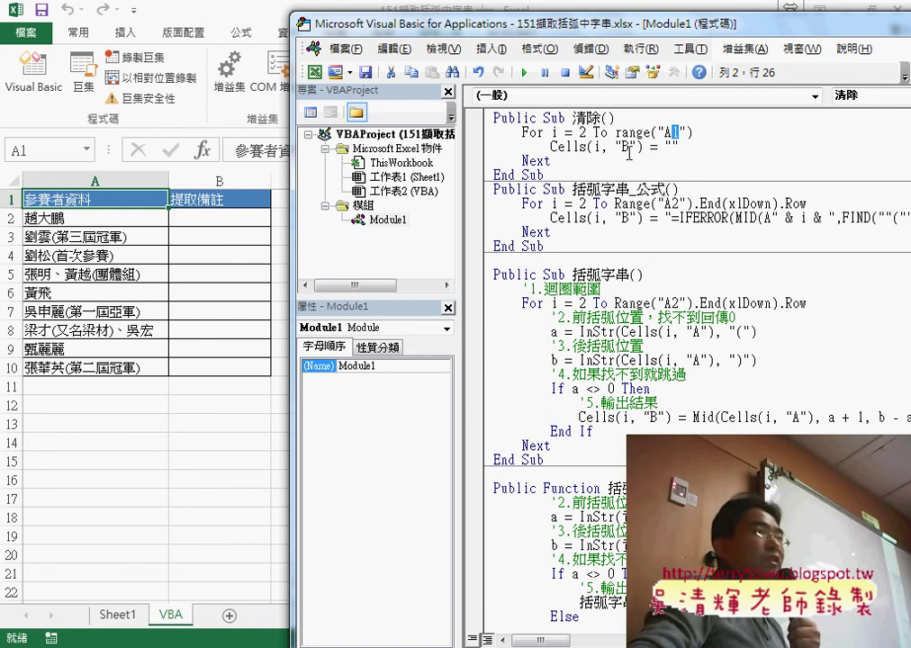
left_click_drag(617, 132, 694, 133)
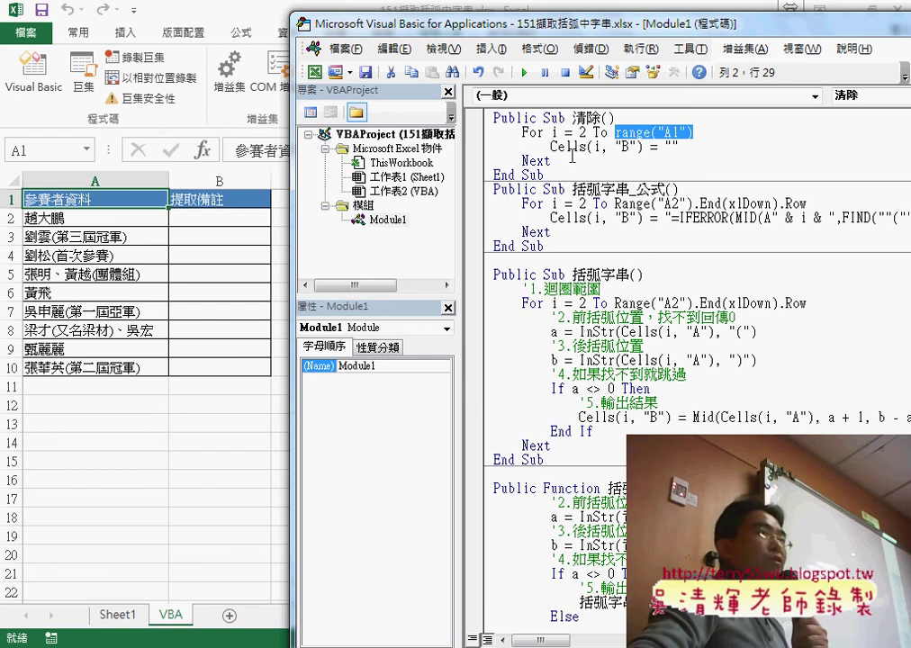
left_click_drag(550, 146, 601, 147)
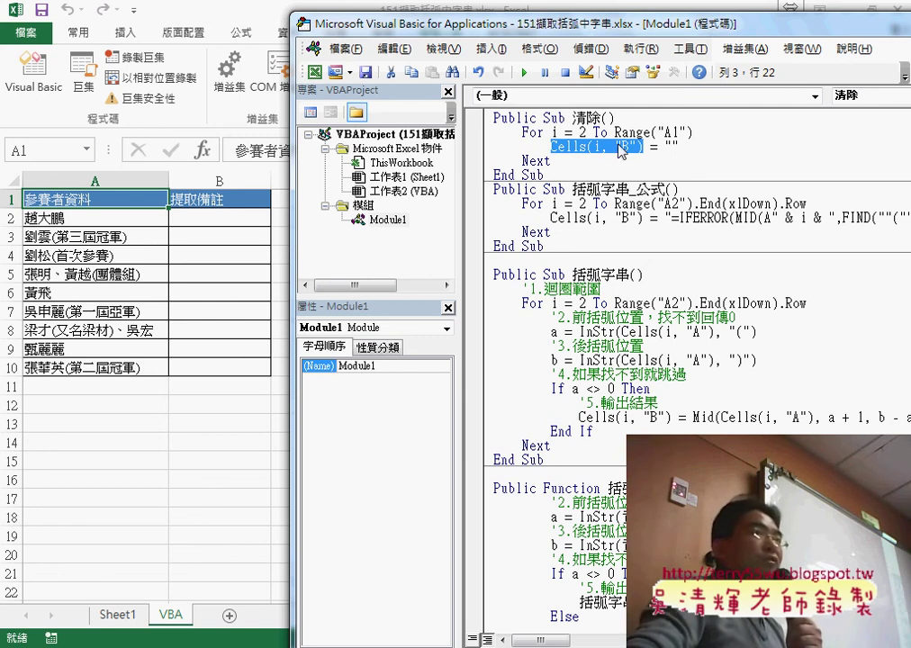
left_click(716, 131)
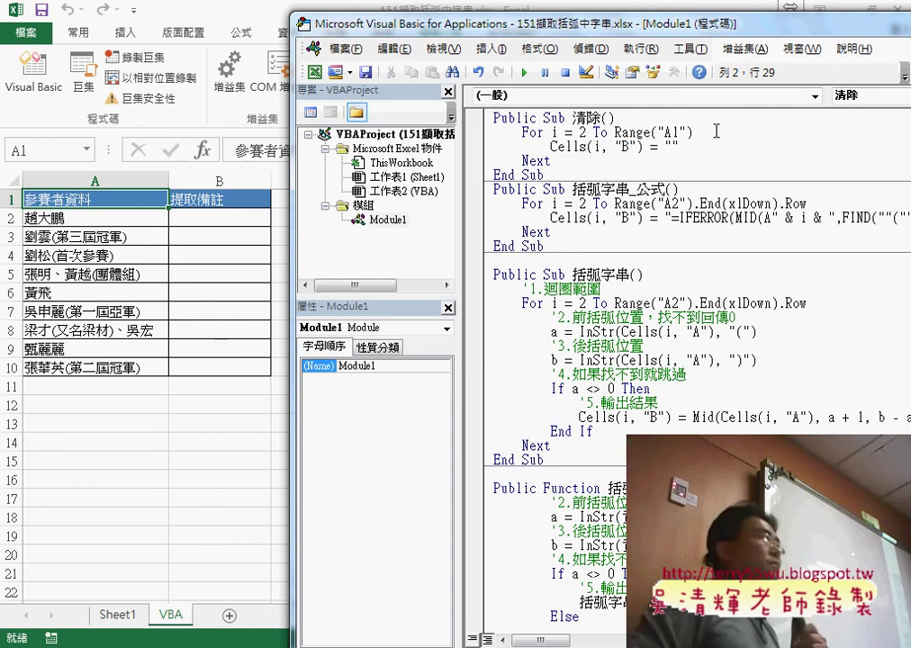
Step: Append .End to Range("A1") using the member suggestion list
type(".")
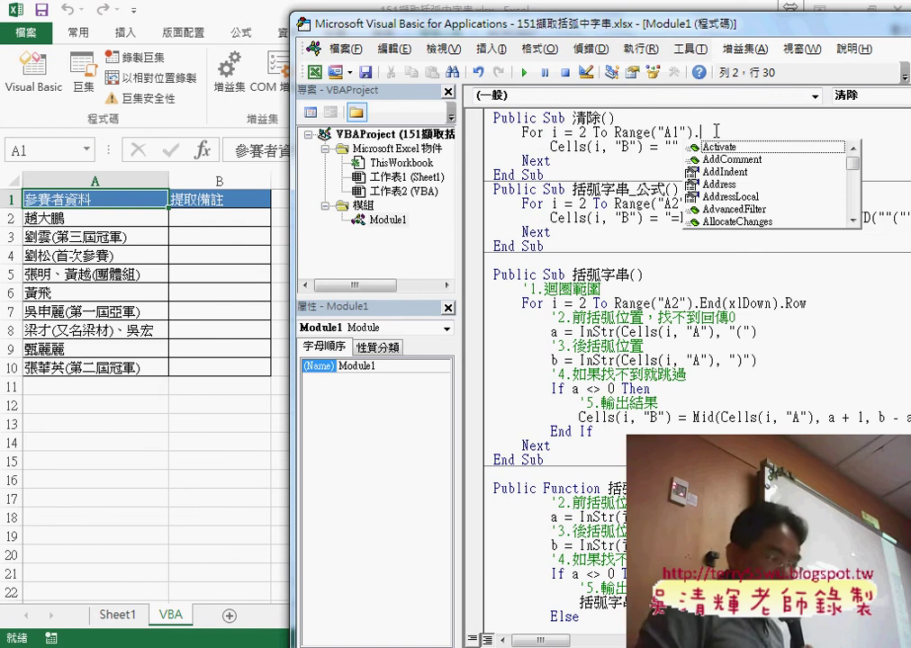
type("E")
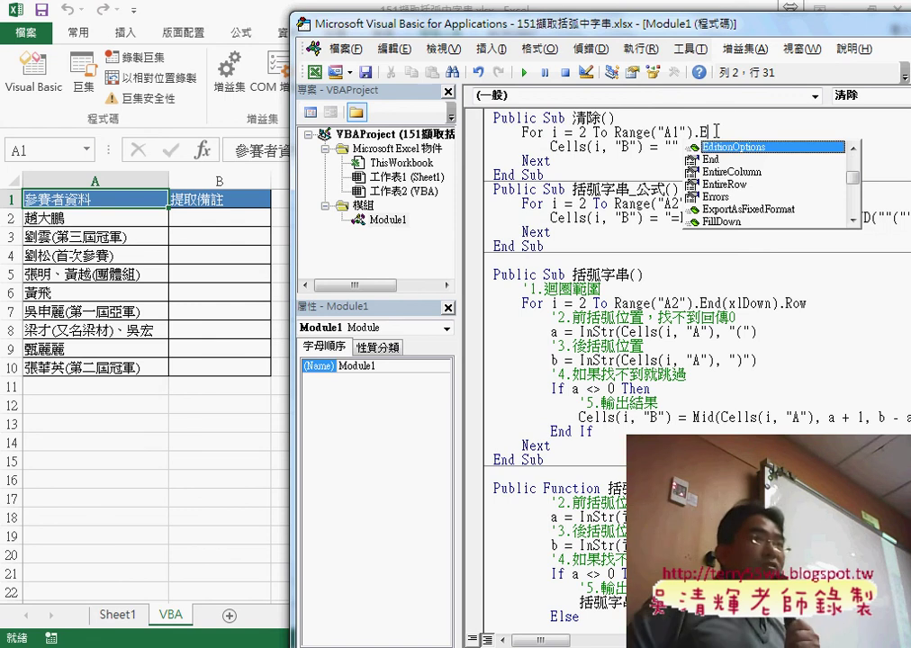
key("Down")
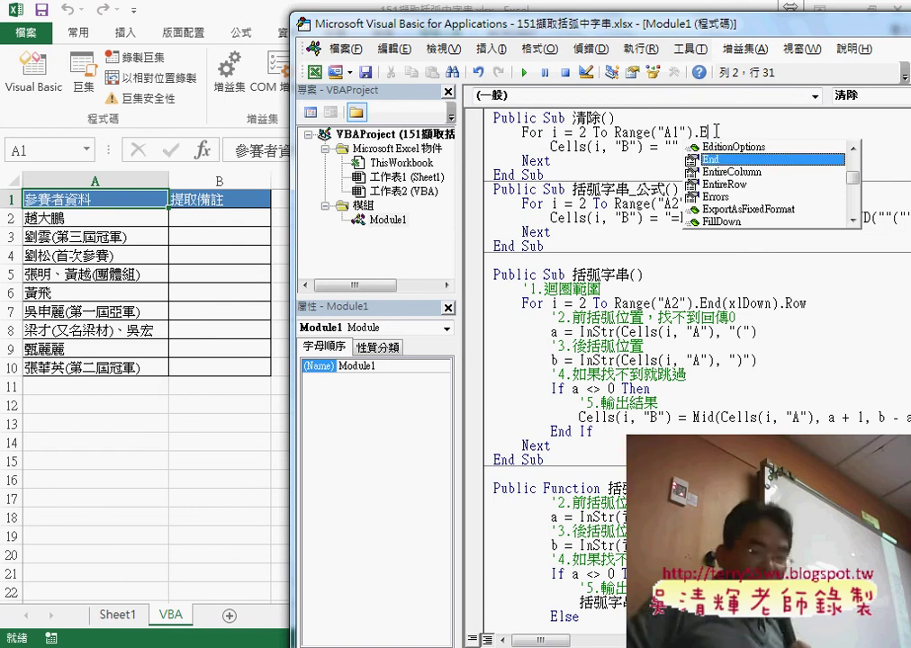
key("BackSpace")
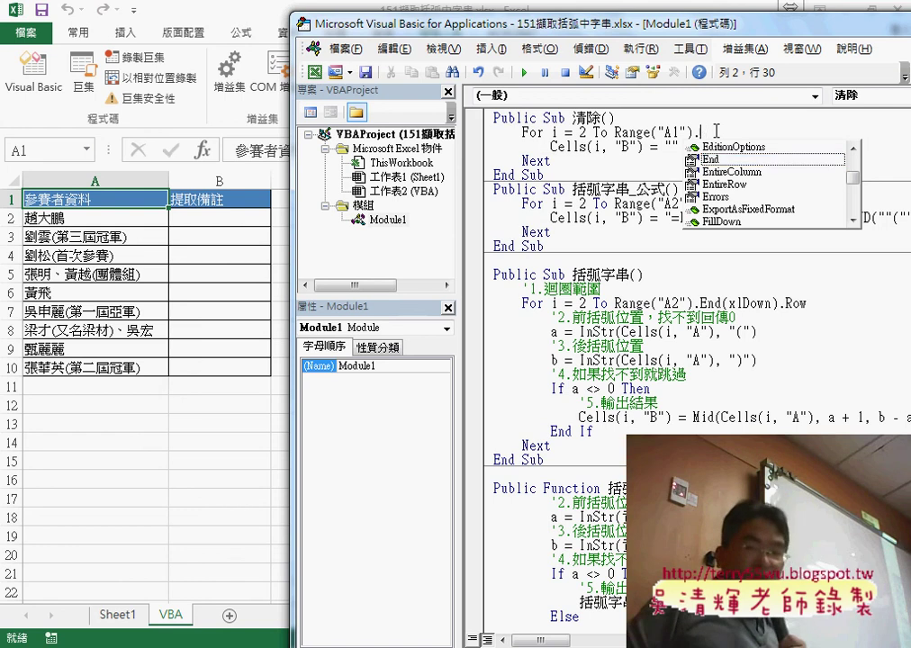
key("BackSpace")
type(".")
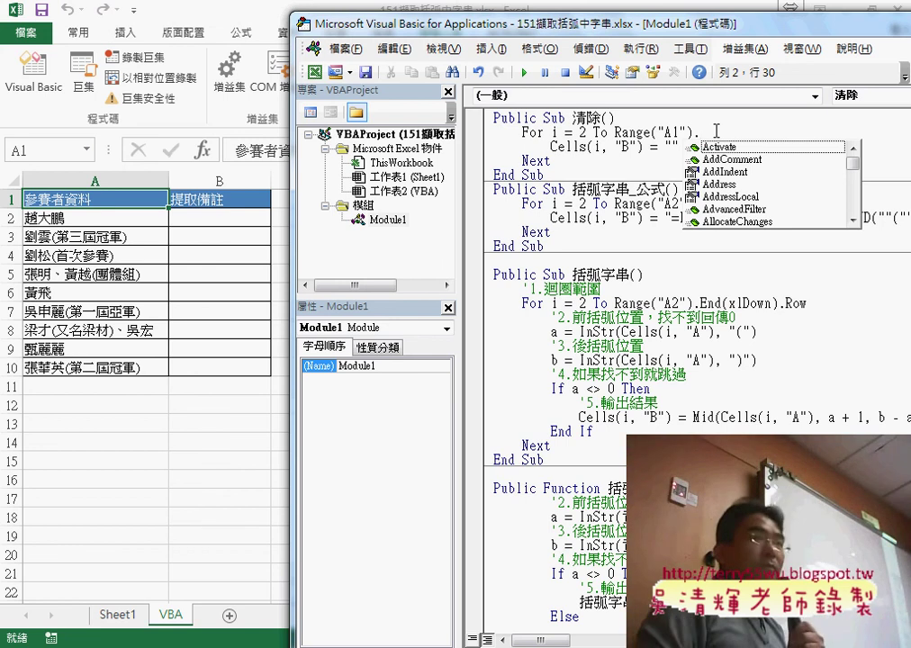
type("E")
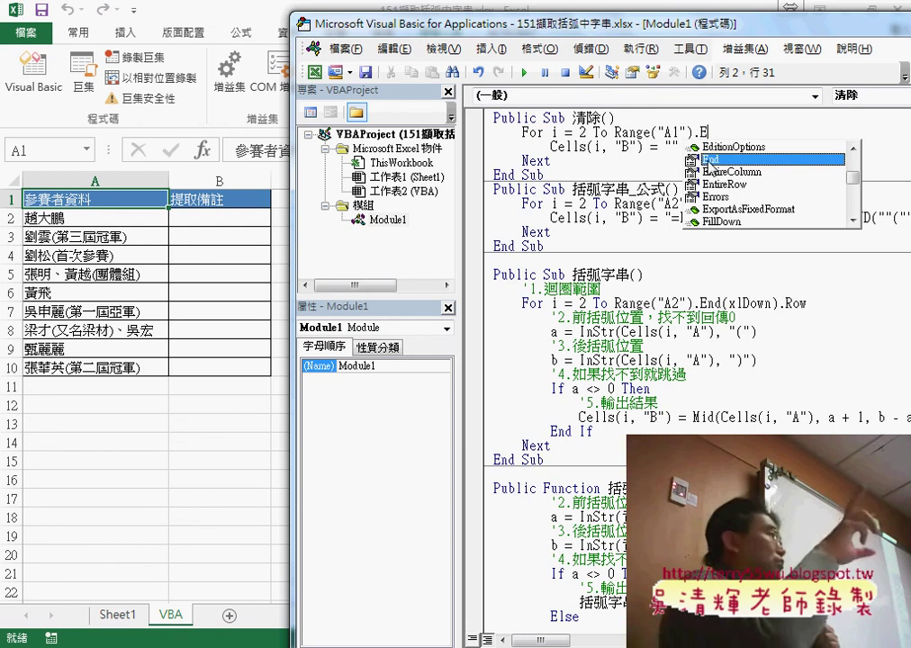
left_click(709, 161)
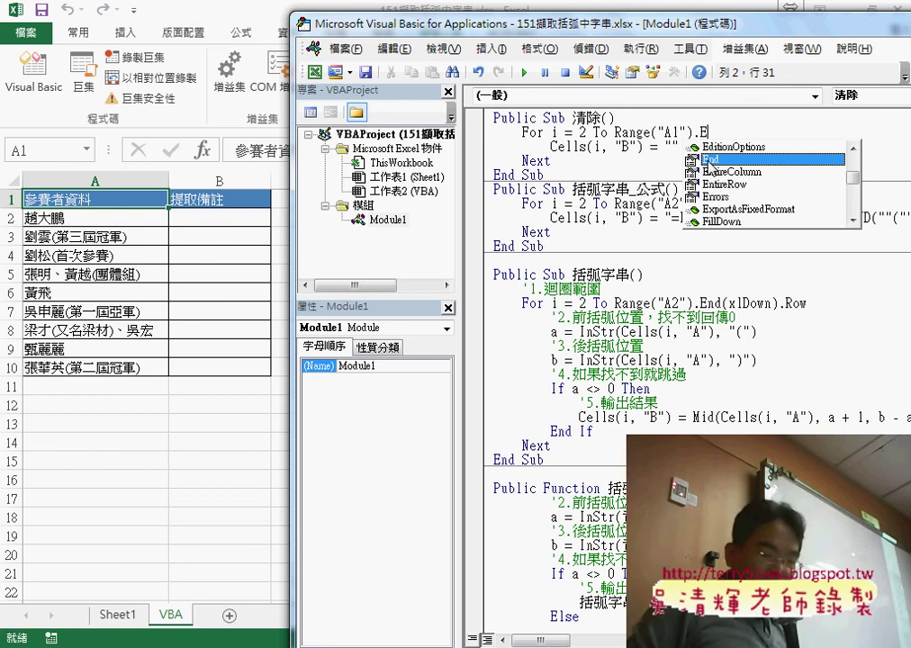
double_click(709, 160)
Step: Add (xlDown).ro so the bound reads Range("A1").End(xlDown).ro with Row suggested
type("(")
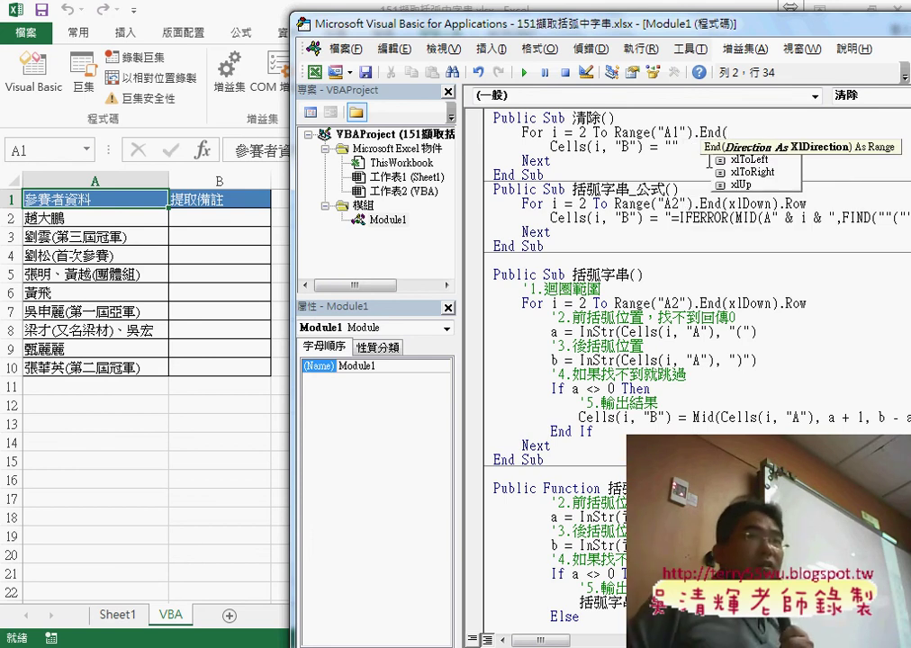
key("Down")
key("Down")
key("Down")
key("Down")
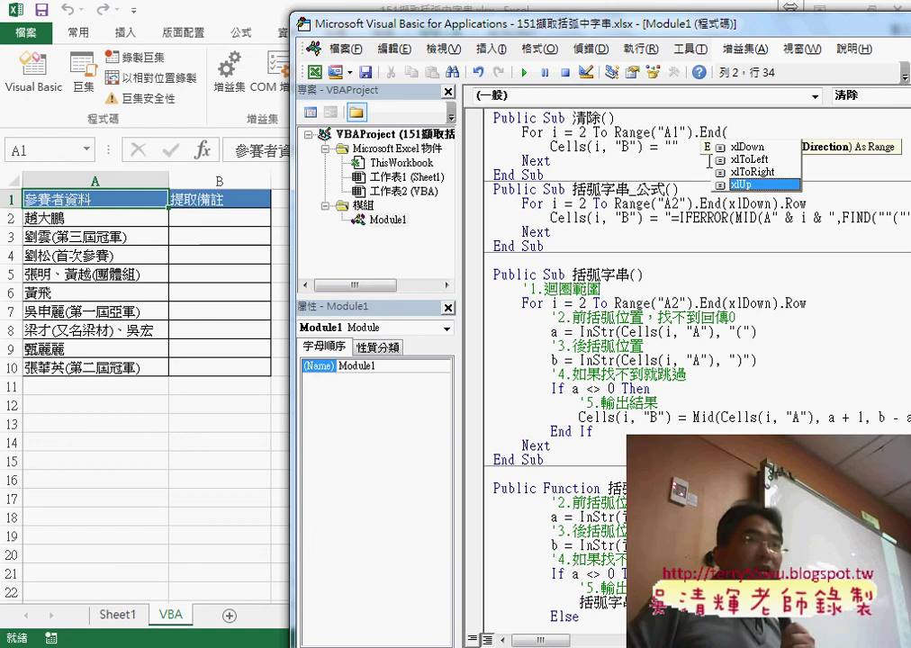
key("Up")
key("Up")
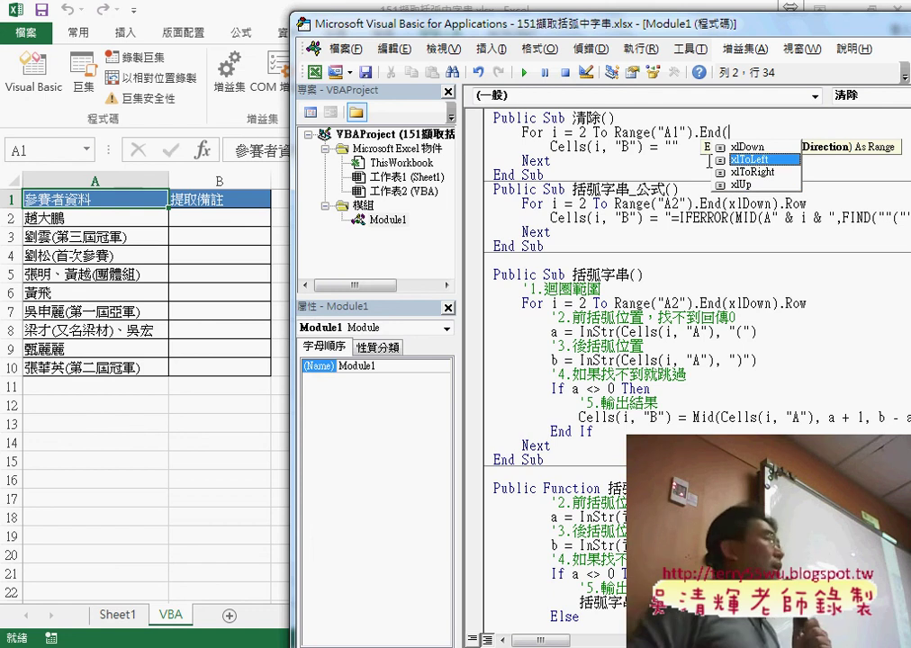
key("Up")
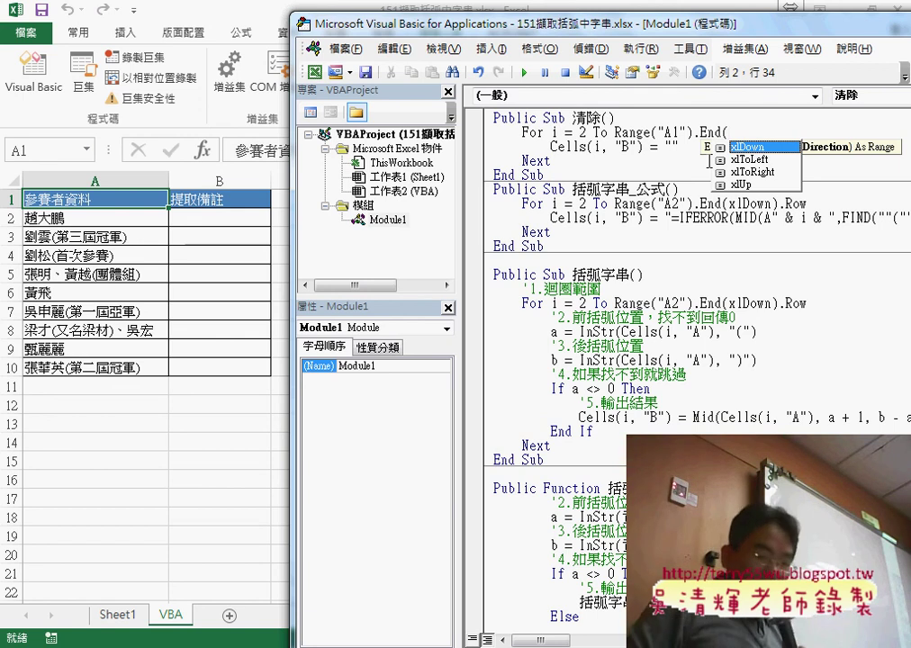
key("BackSpace")
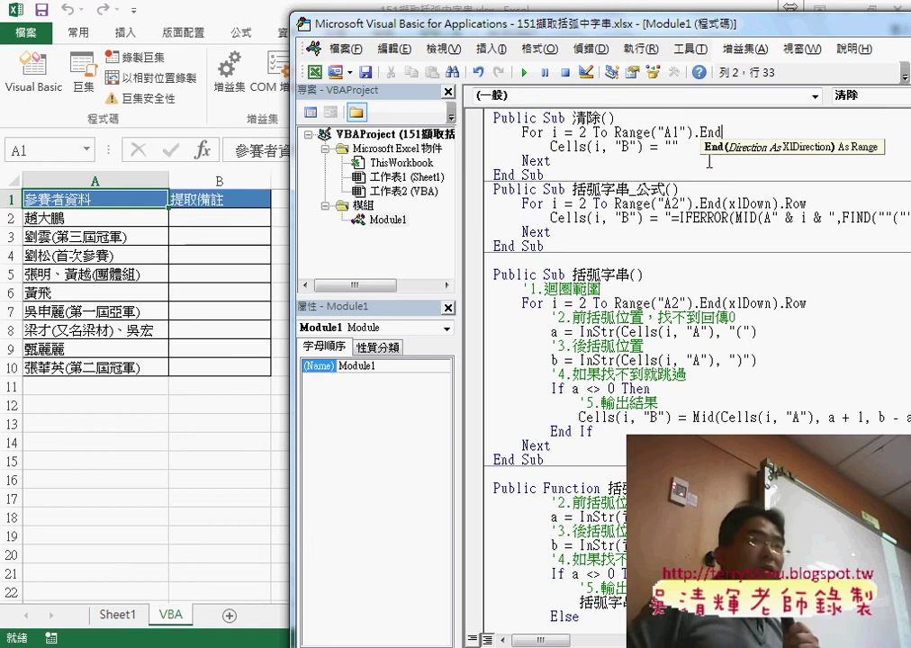
type("(")
key("Down")
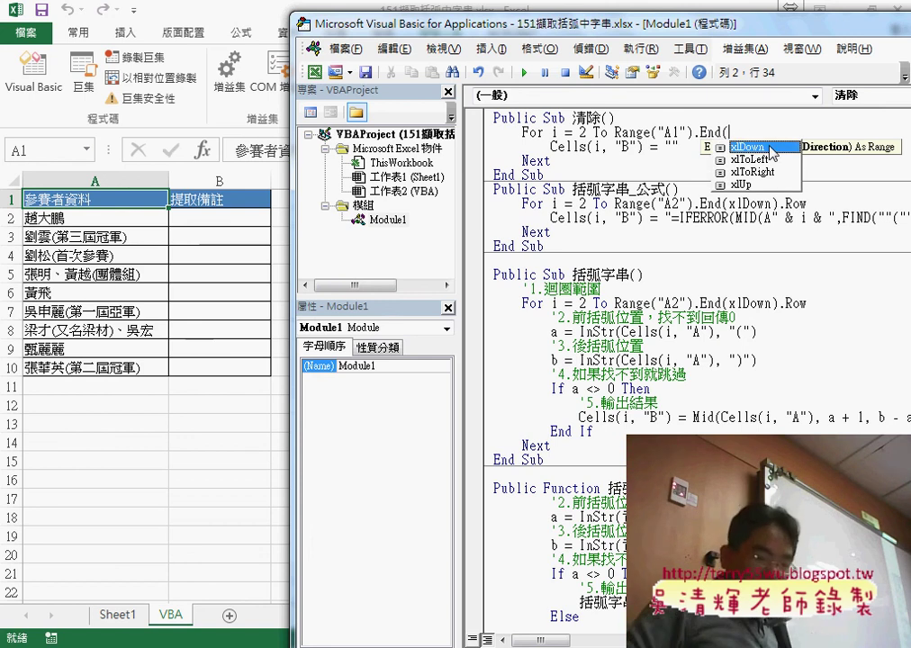
double_click(772, 153)
type(")")
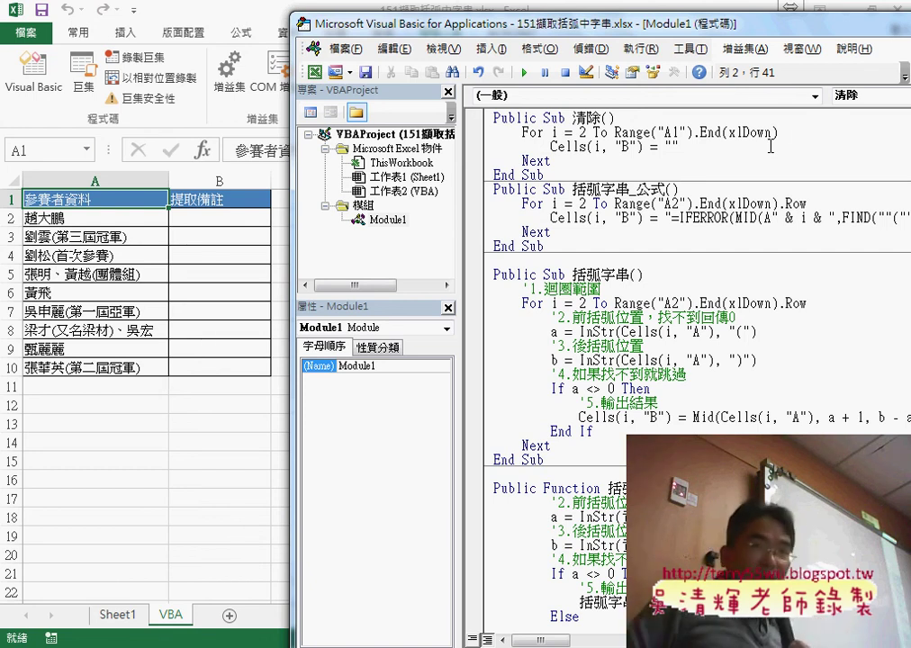
type(".")
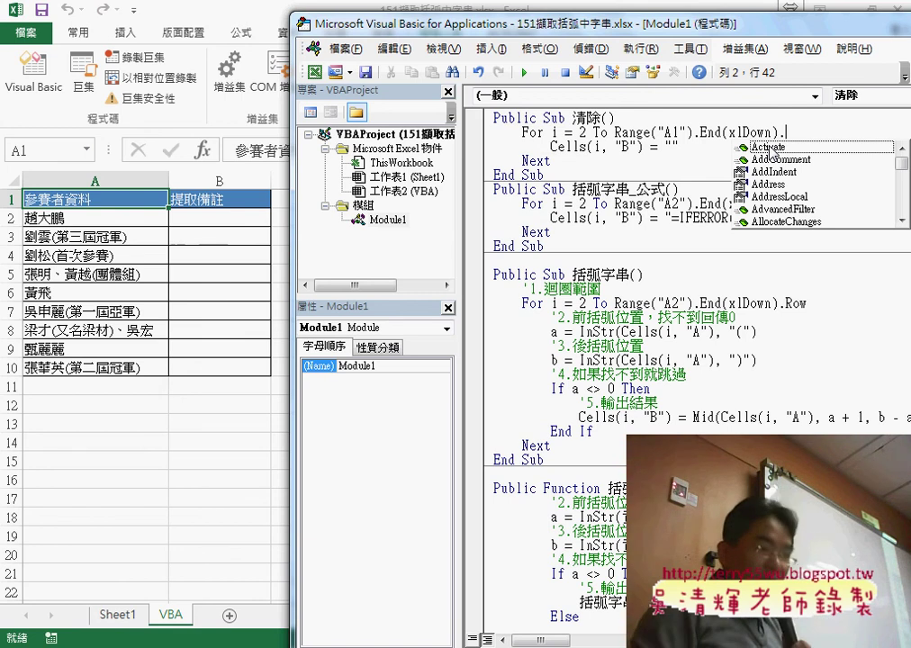
type("row")
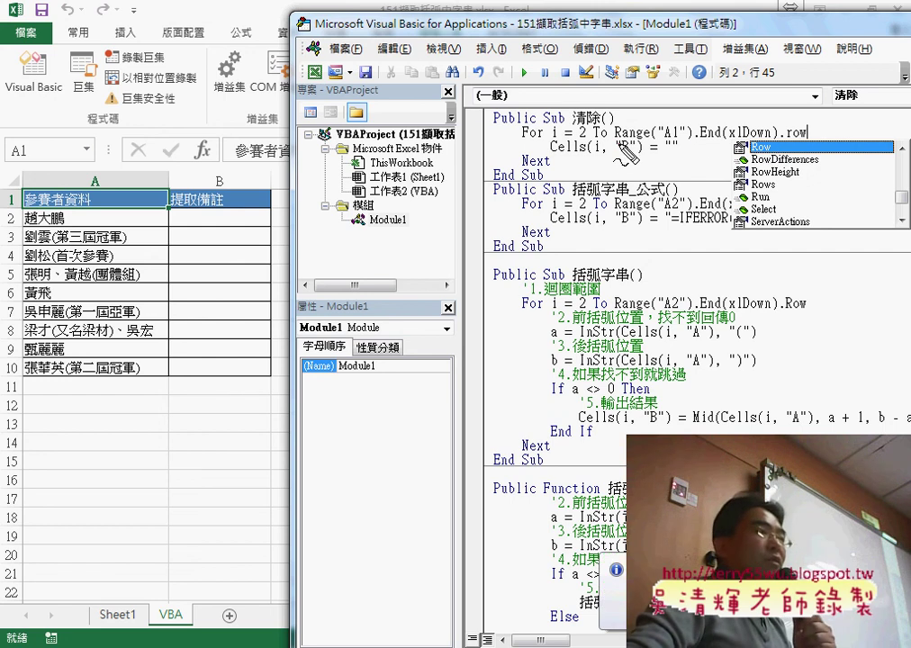
Step: Annotate the loop line and column A with the screen pen, then accept the Range("A1").End(xlDown).Row bound
left_click_drag(619, 141, 689, 141)
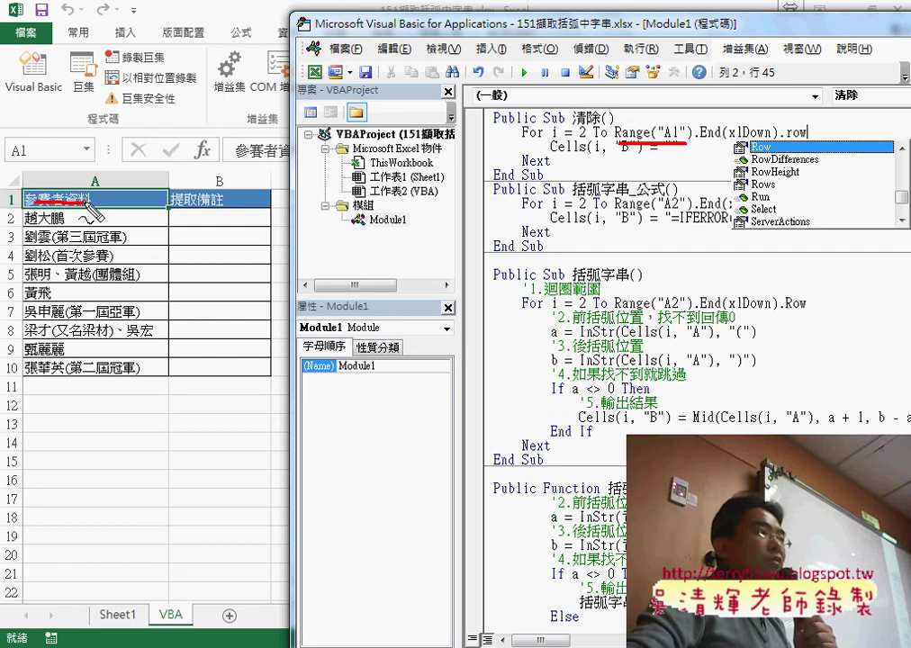
mouse_move(43, 191)
left_mouse_down()
mouse_move(77, 288)
mouse_move(76, 365)
left_mouse_up()
left_click_drag(45, 387, 80, 379)
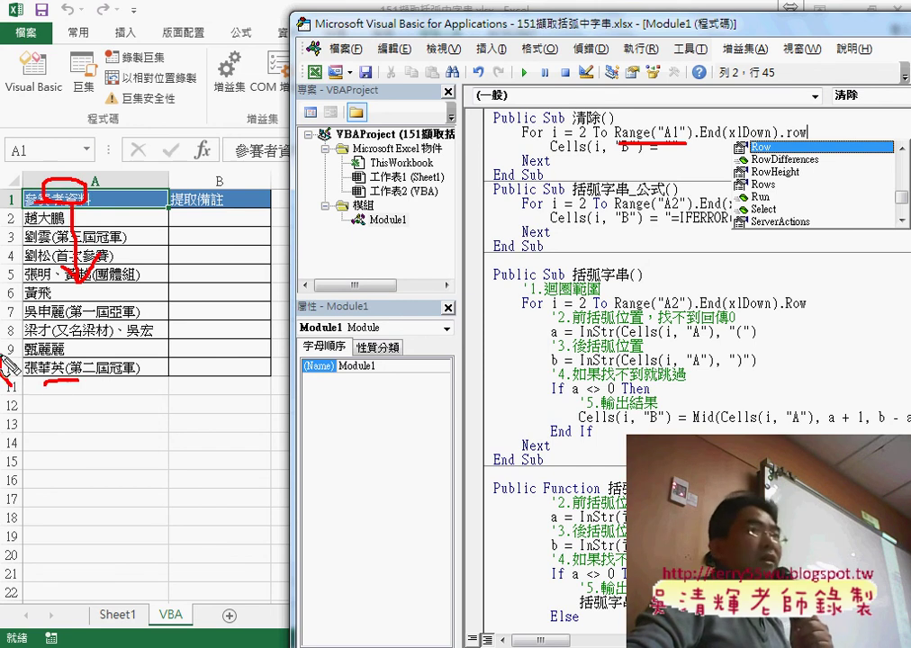
left_click_drag(11, 361, 18, 386)
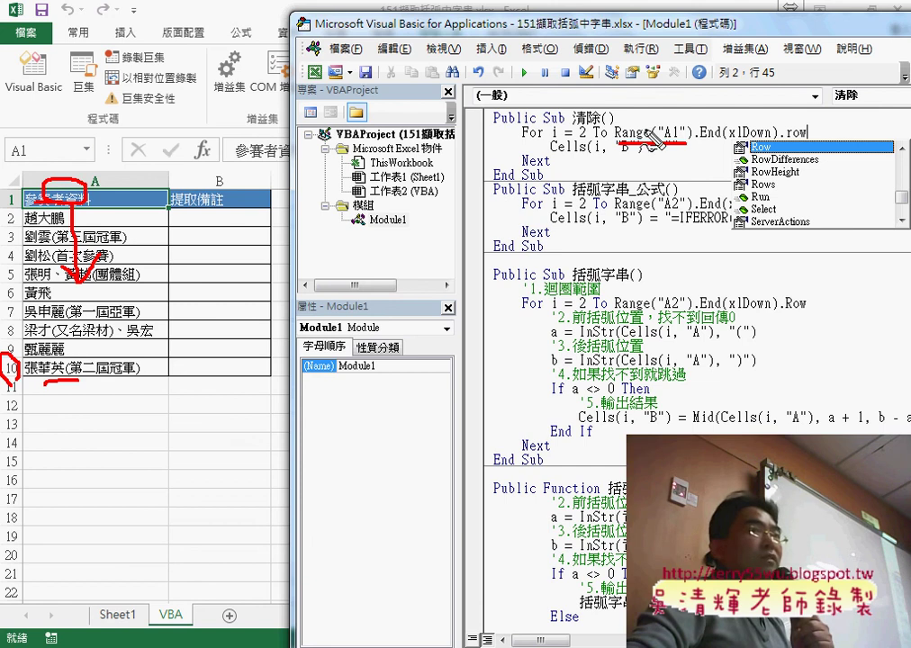
mouse_move(674, 107)
left_mouse_down()
mouse_move(671, 122)
mouse_move(685, 122)
left_mouse_up()
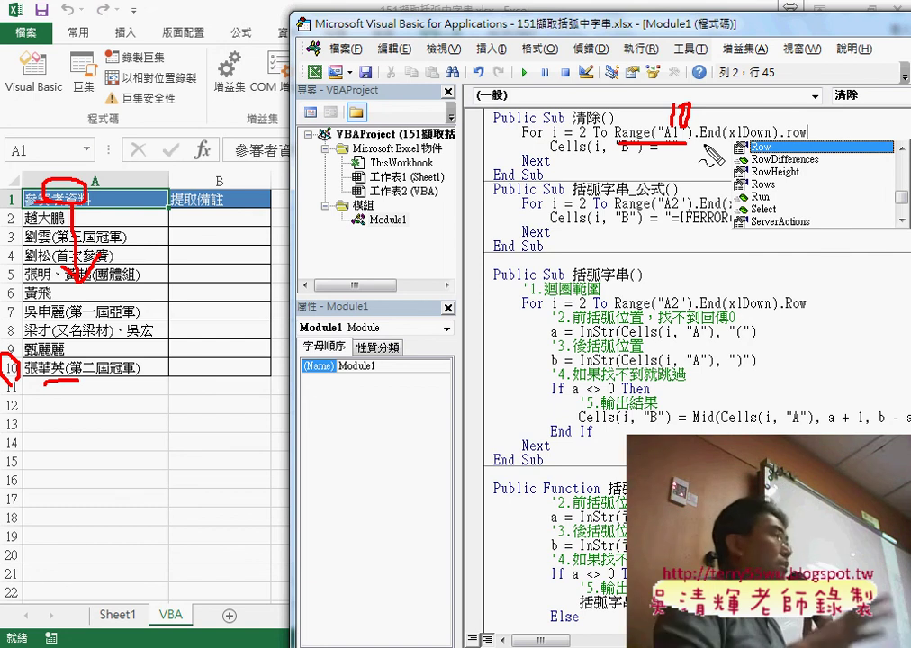
key("Escape")
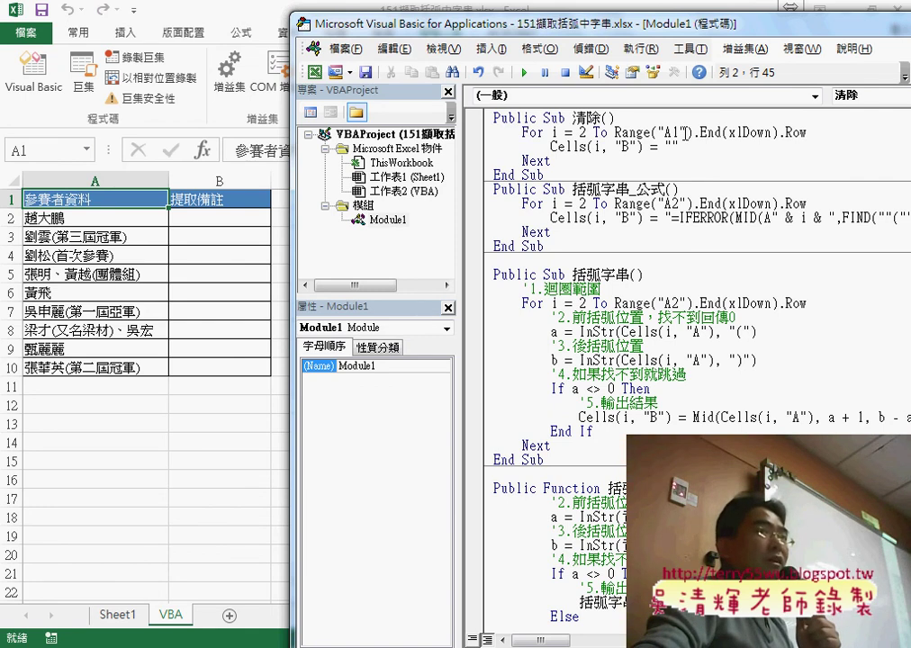
left_click_drag(693, 132, 809, 133)
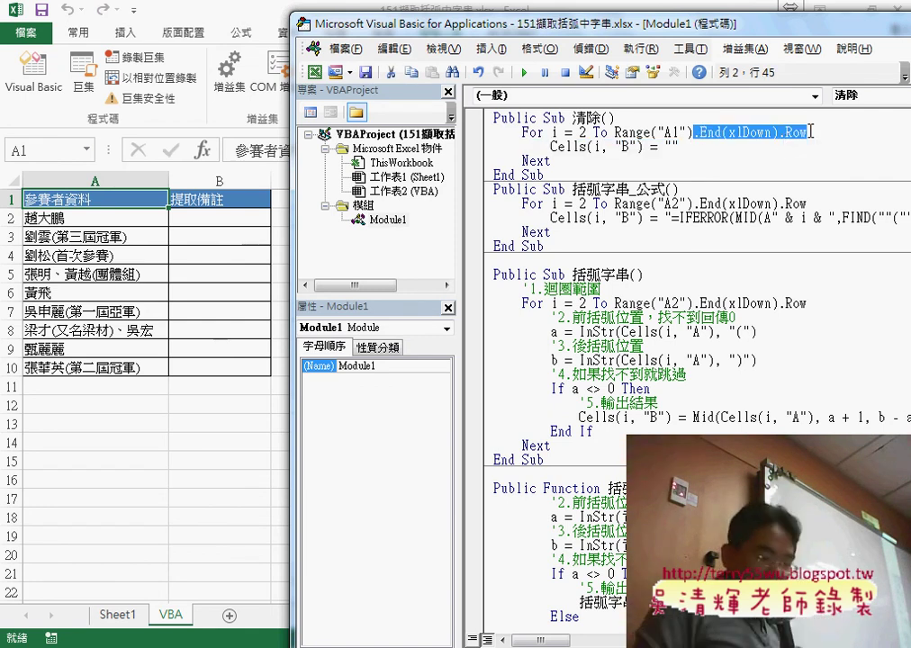
type(".E")
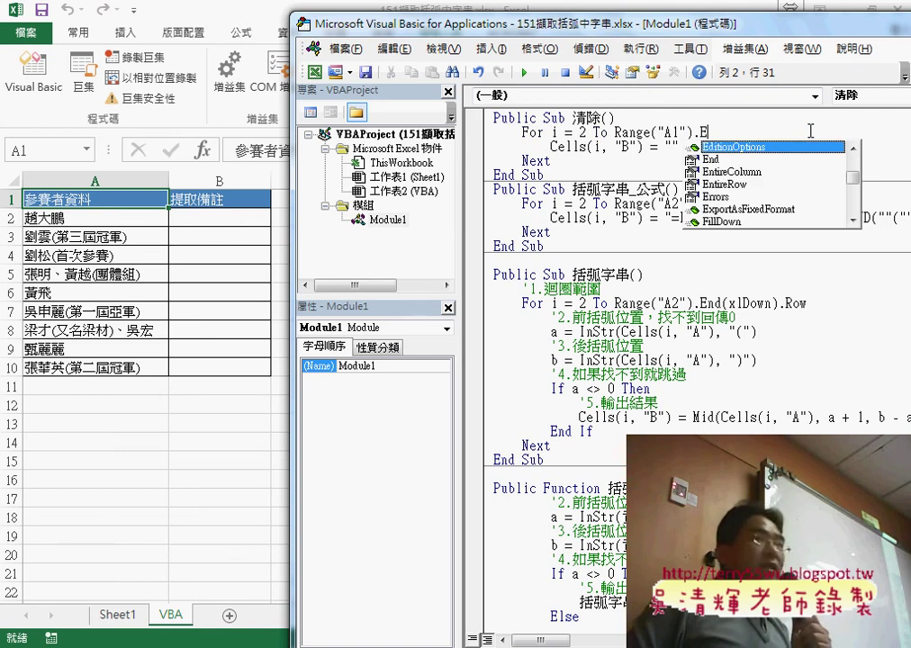
key("Down")
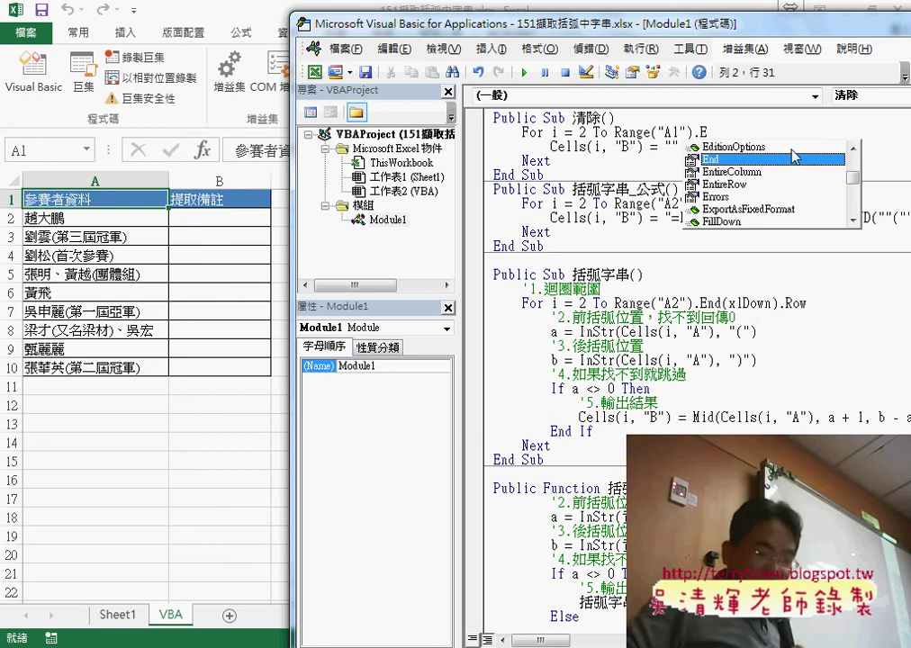
double_click(797, 159)
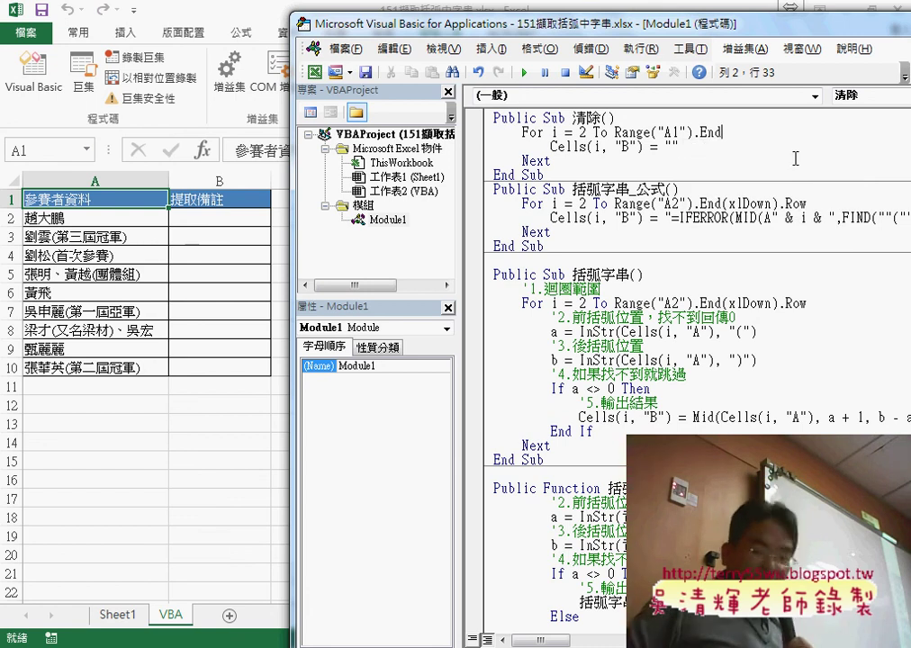
type("(")
key("Down")
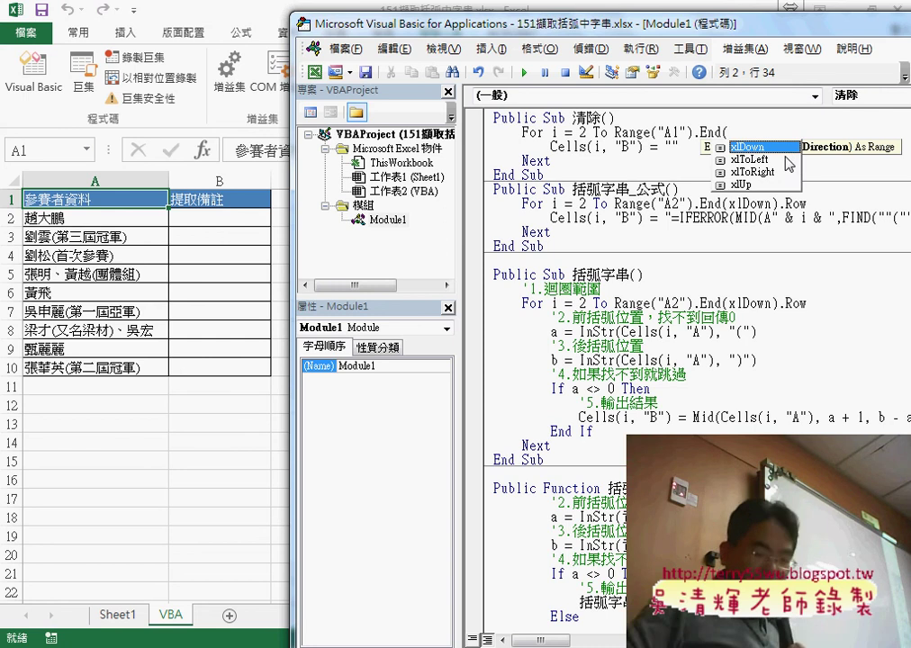
double_click(784, 147)
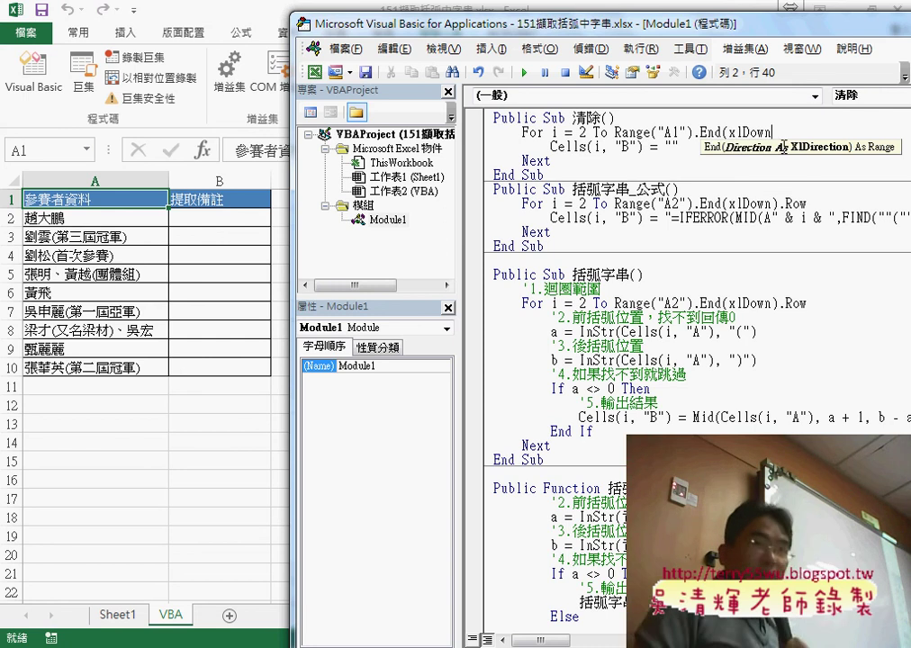
type(").r")
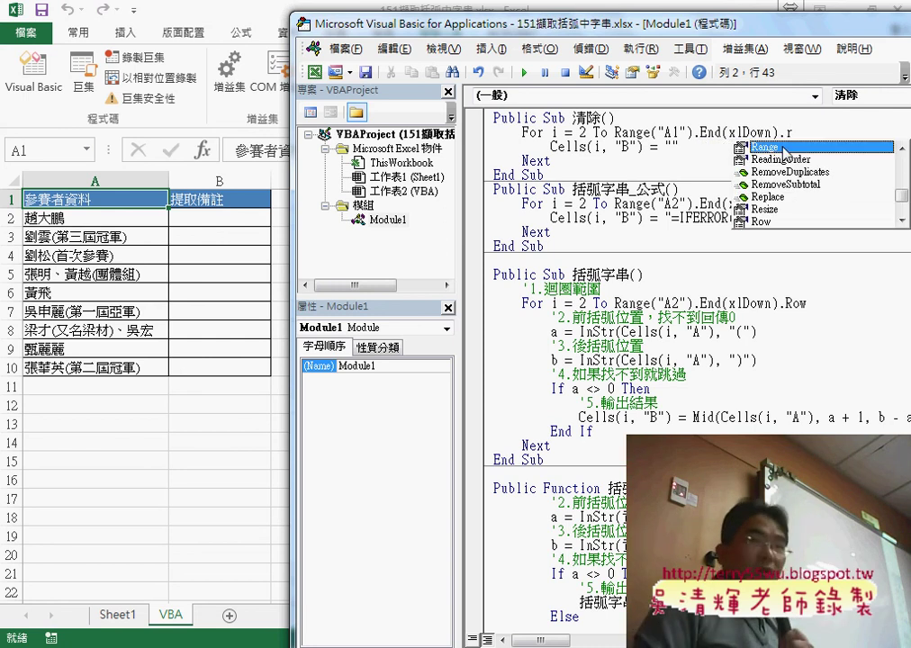
type("ow")
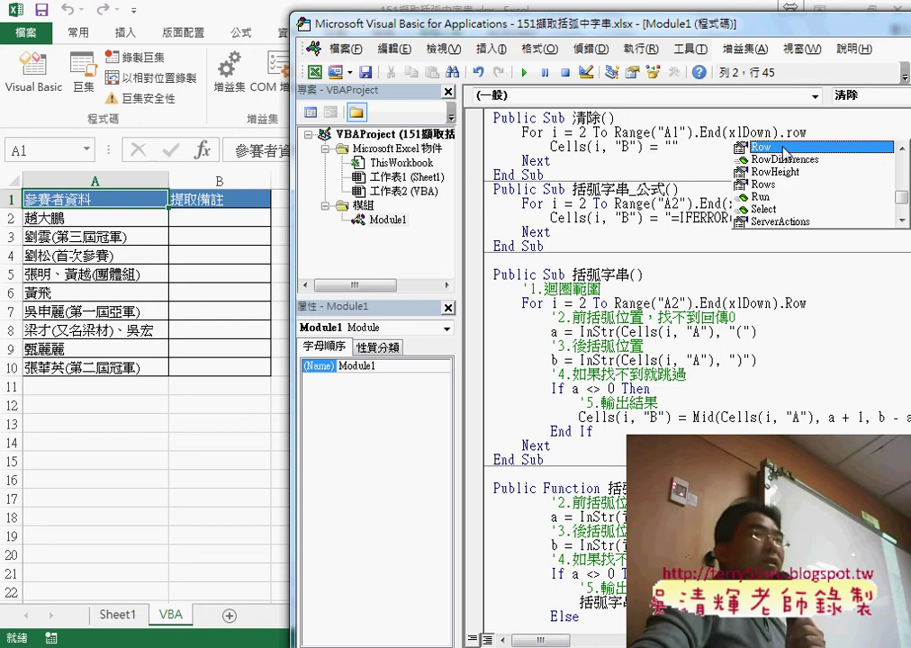
double_click(784, 148)
left_click(747, 217)
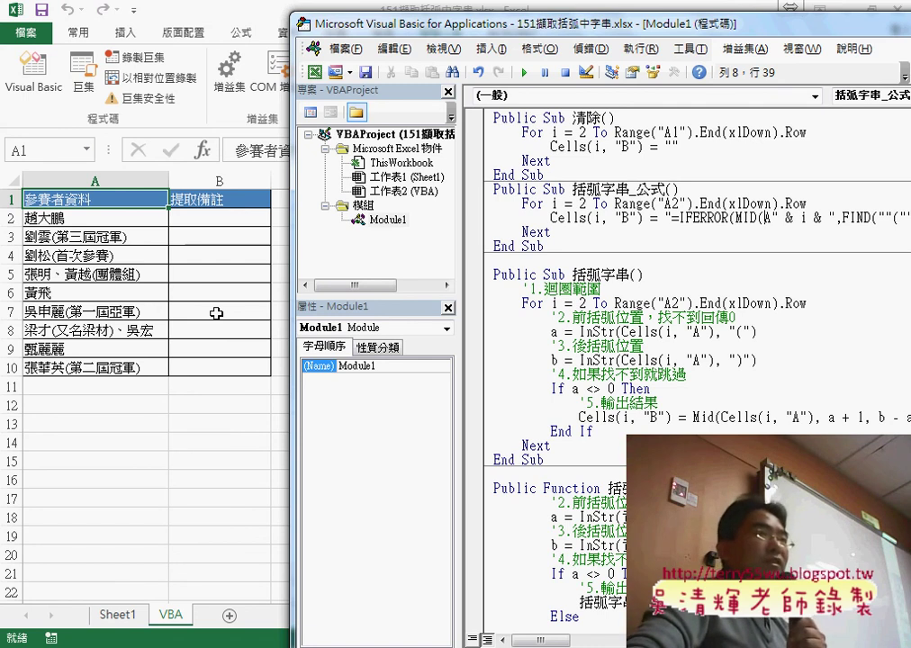
Step: Run the 括弧字串 macro so column B shows 第三屆冠軍, 首次參賽 and 團體組
left_click_drag(545, 174, 490, 117)
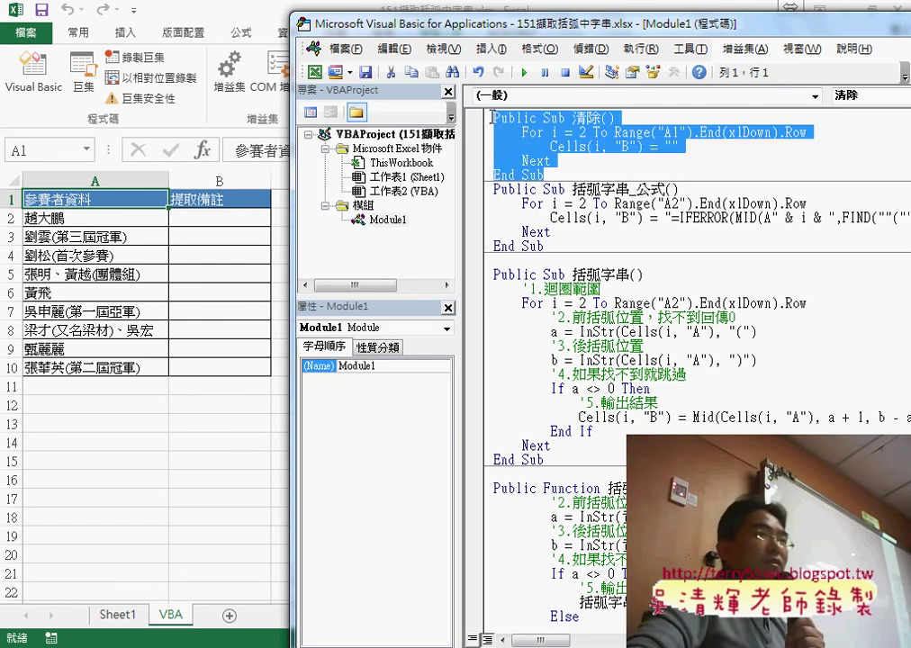
left_click(596, 361)
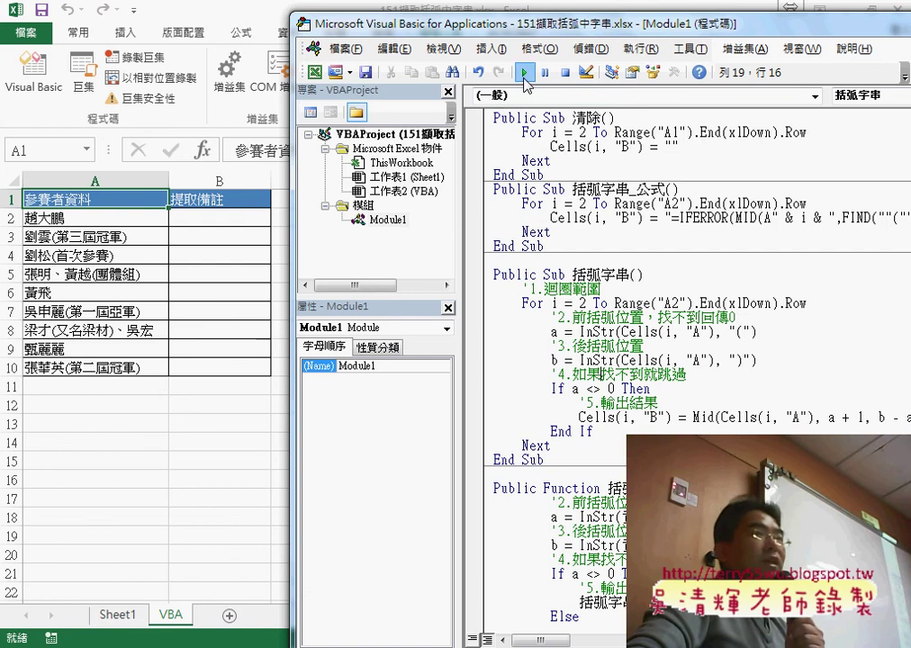
left_click(524, 72)
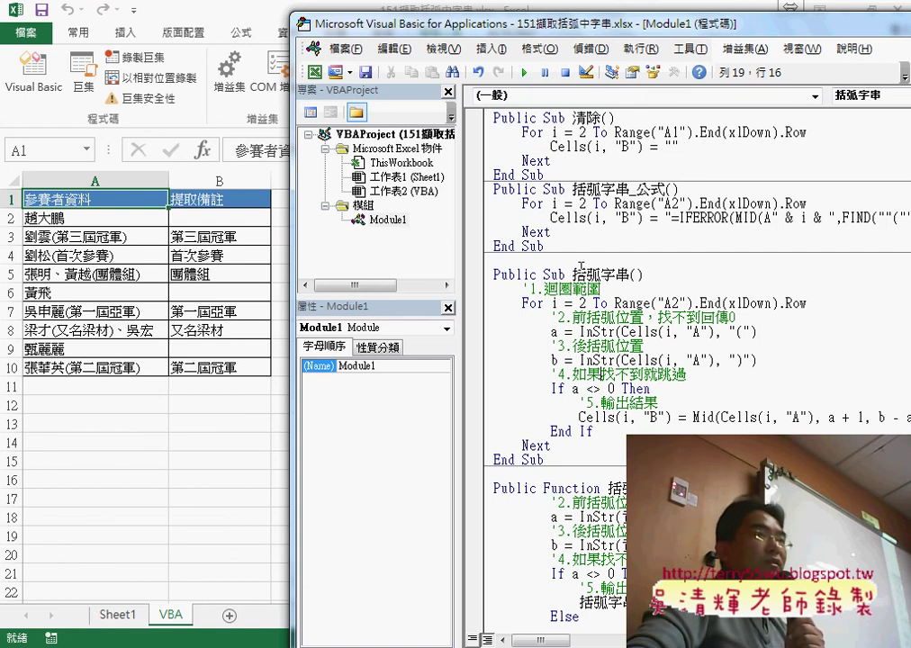
left_click_drag(572, 274, 633, 274)
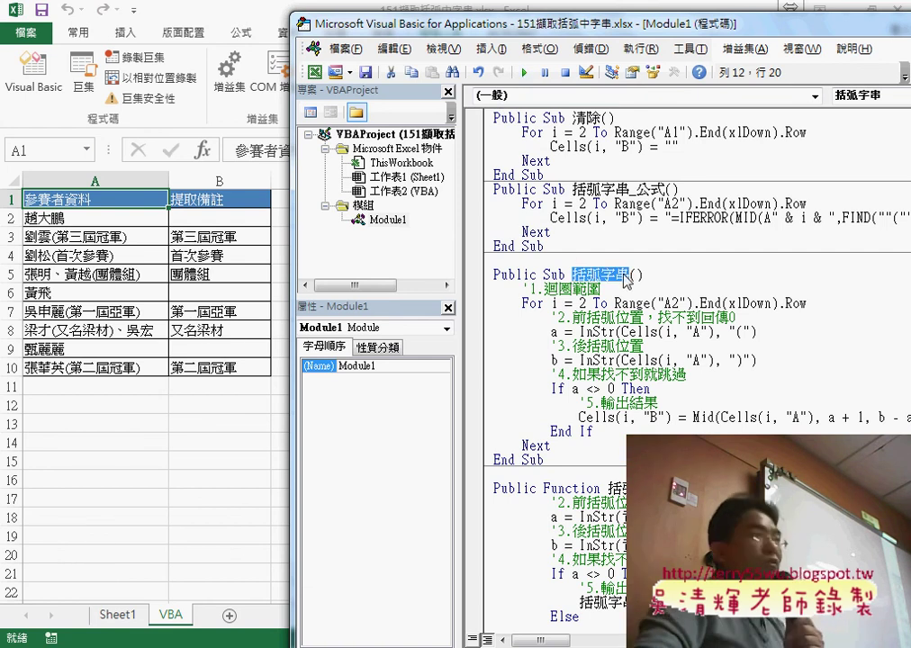